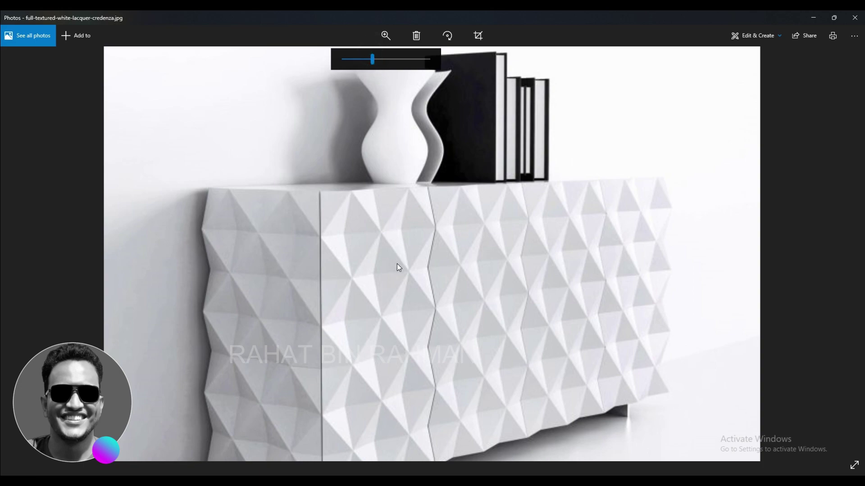
Examine the faceted pyramid pattern on the white credenza in the reference photo
scroll(401, 276, up, 3)
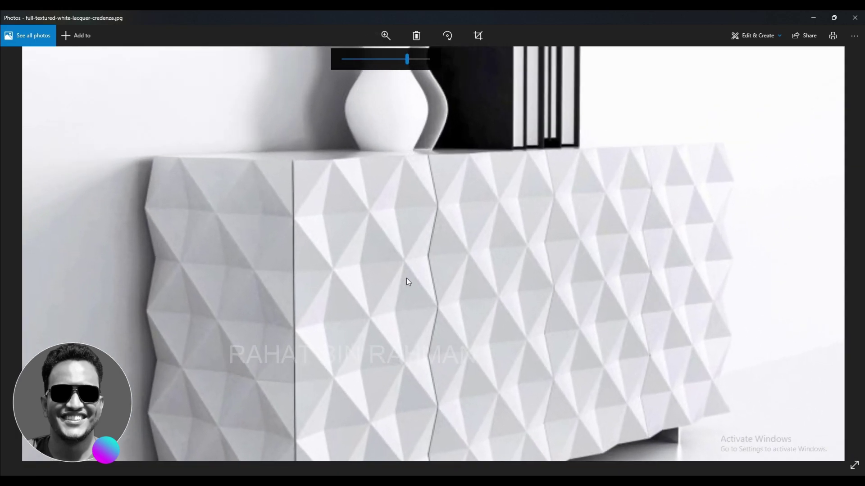
drag(406, 279, 400, 252)
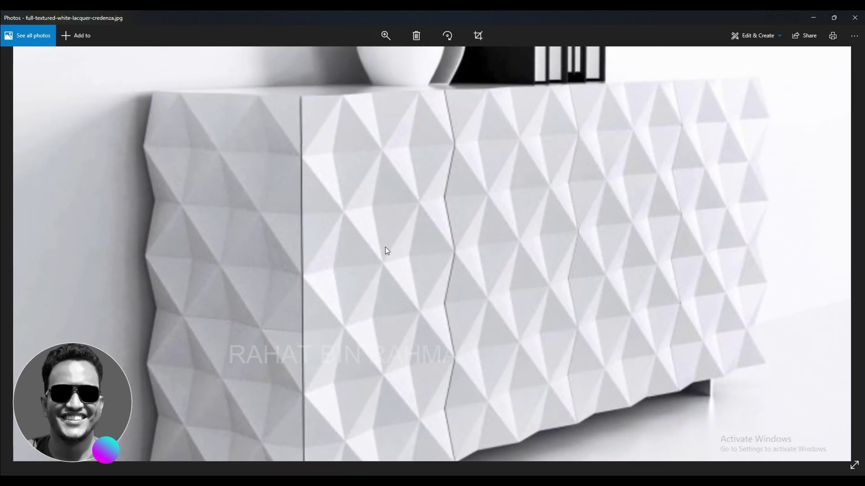
scroll(363, 241, up, 3)
scroll(319, 261, down, 1)
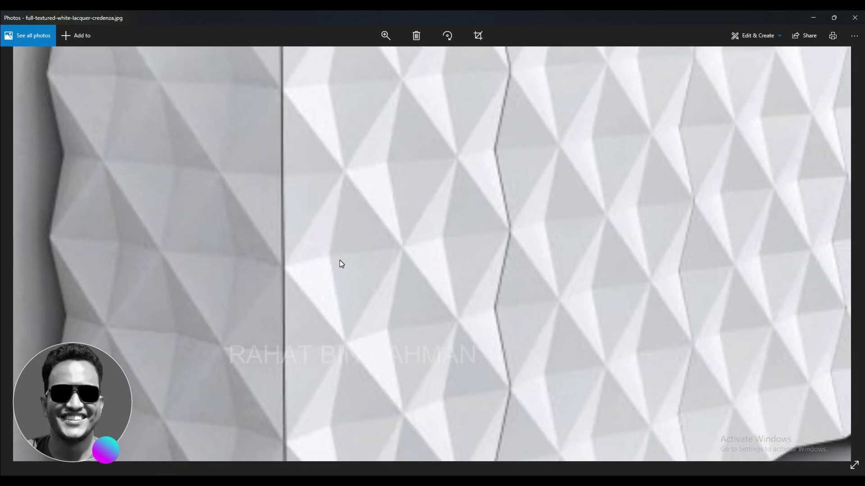
scroll(340, 261, down, 5)
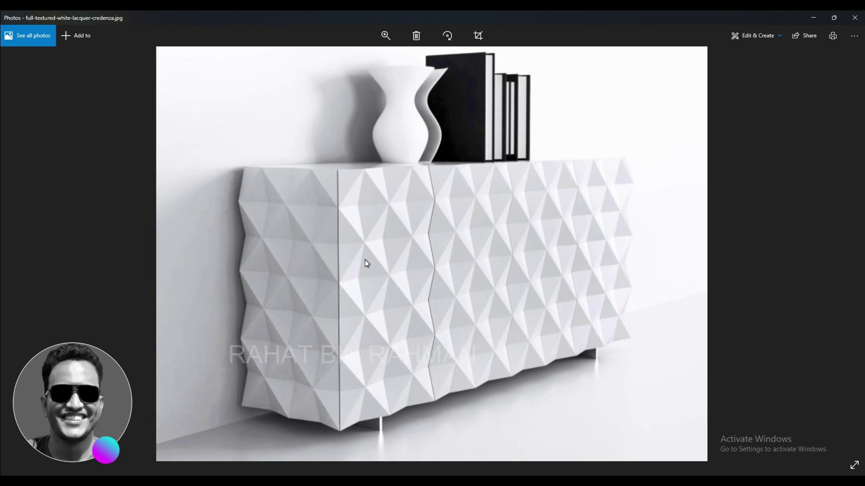
scroll(365, 260, up, 4)
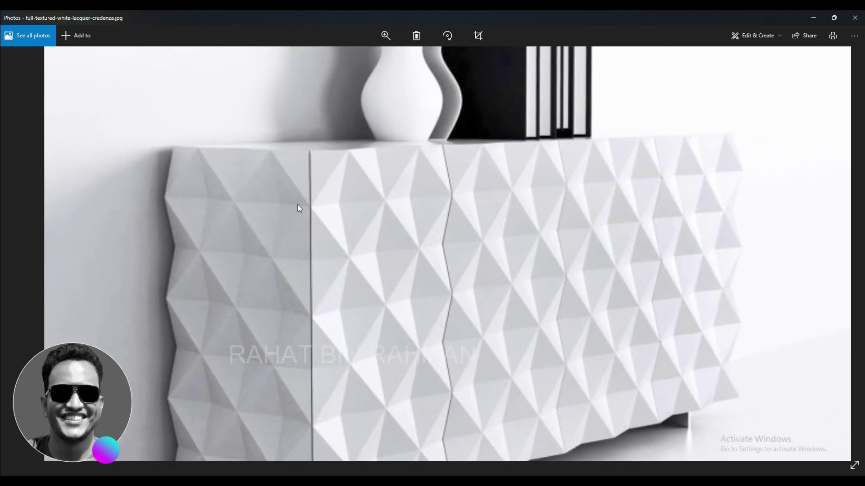
scroll(359, 204, up, 4)
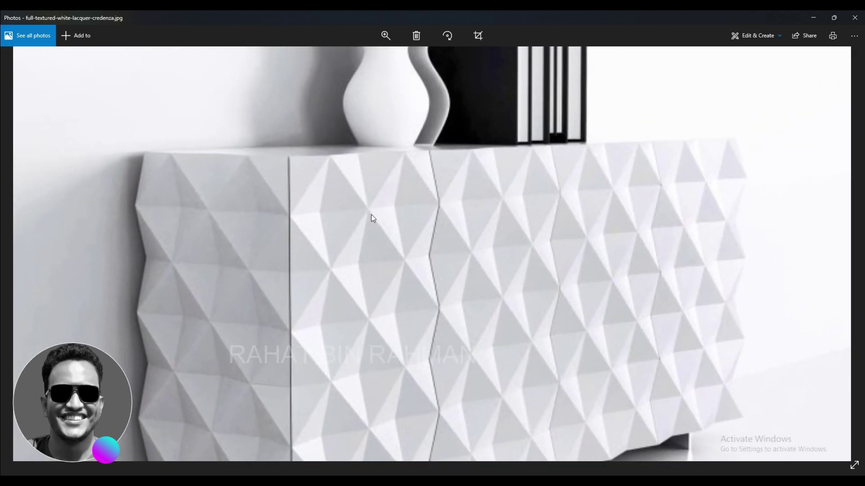
scroll(687, 190, down, 3)
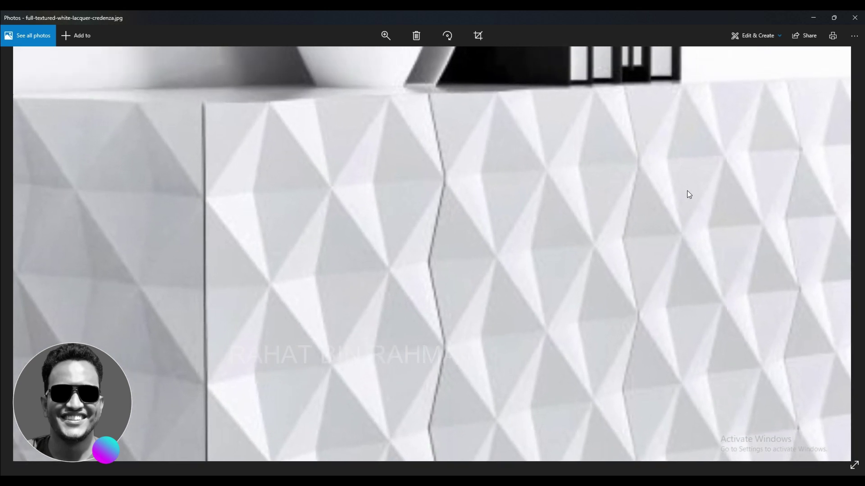
scroll(621, 207, down, 3)
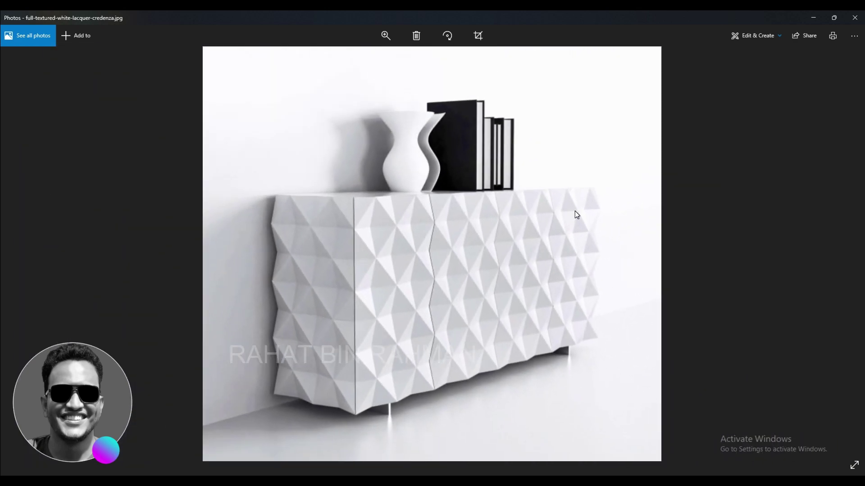
Switch to ArtCAM and draw a rectangle vector about 80 by 71 mm near the model's lower-left corner in the 2D view
key(alt+Tab)
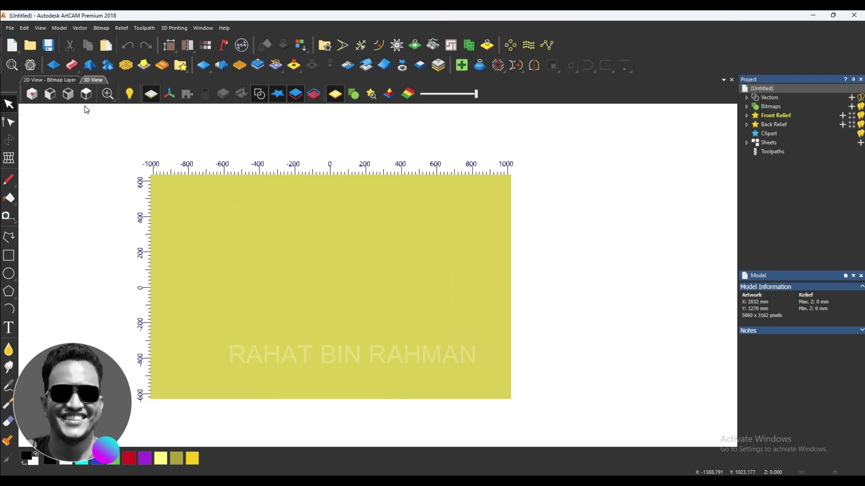
click(66, 79)
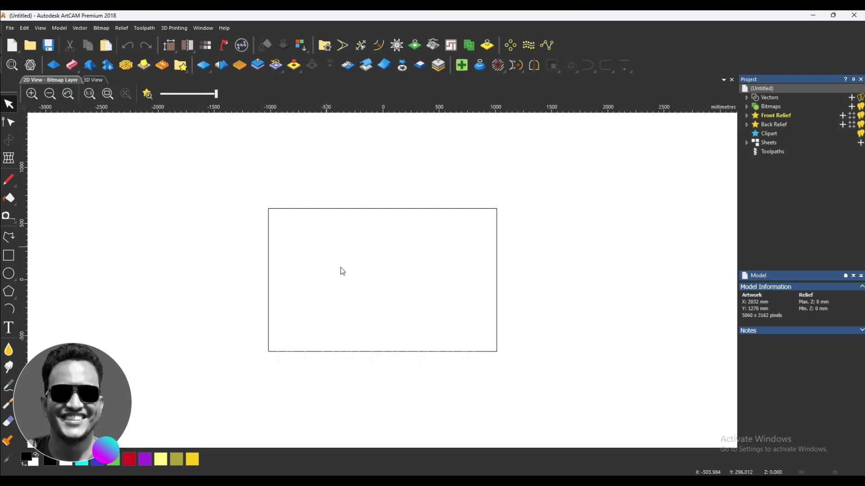
scroll(299, 348, up, 3)
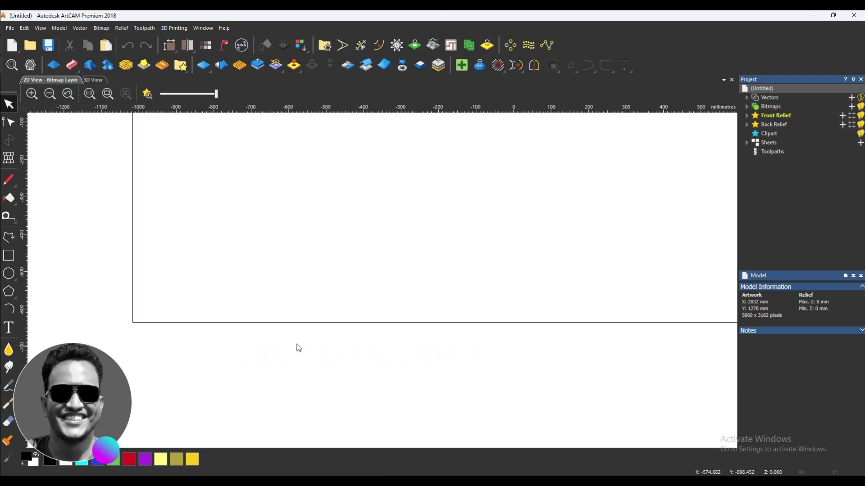
click(8, 255)
scroll(117, 297, down, 3)
scroll(397, 237, up, 4)
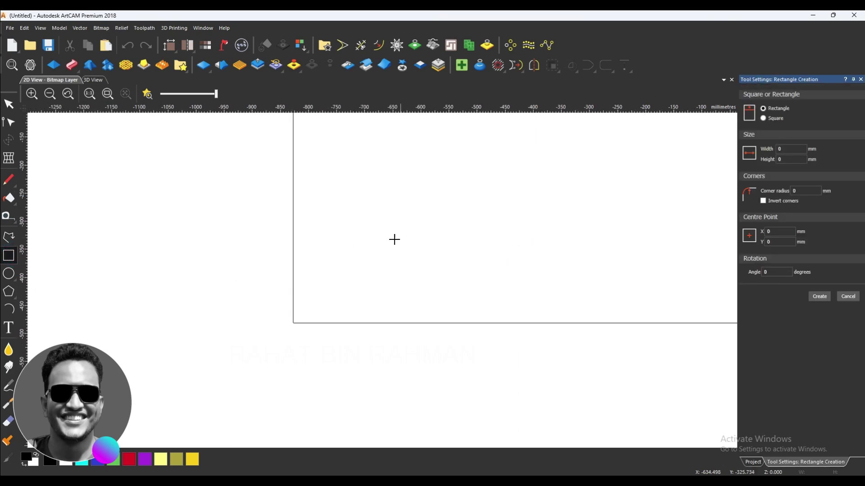
drag(210, 352, 256, 392)
key(Escape)
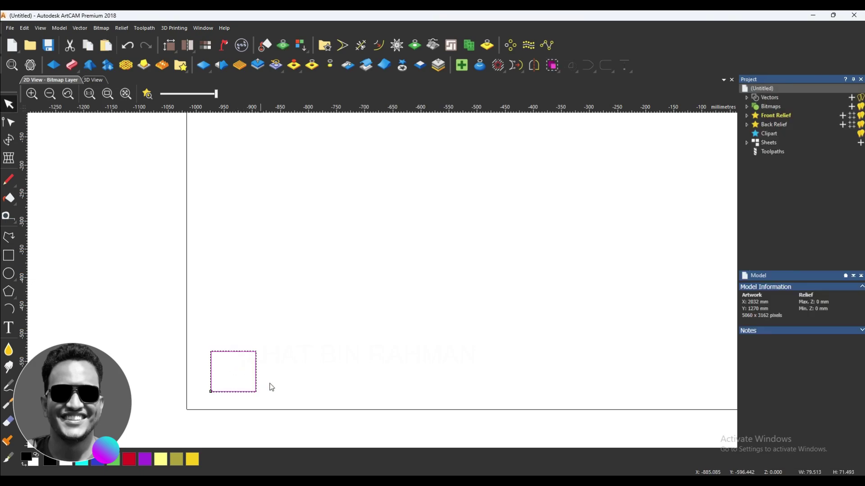
Resize the rectangle to a width of 100 mm and a height of 80 mm
click(9, 140)
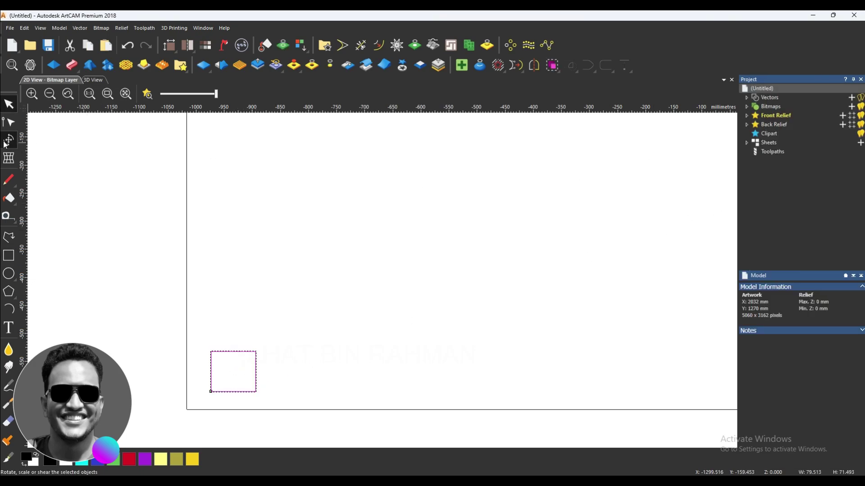
click(792, 112)
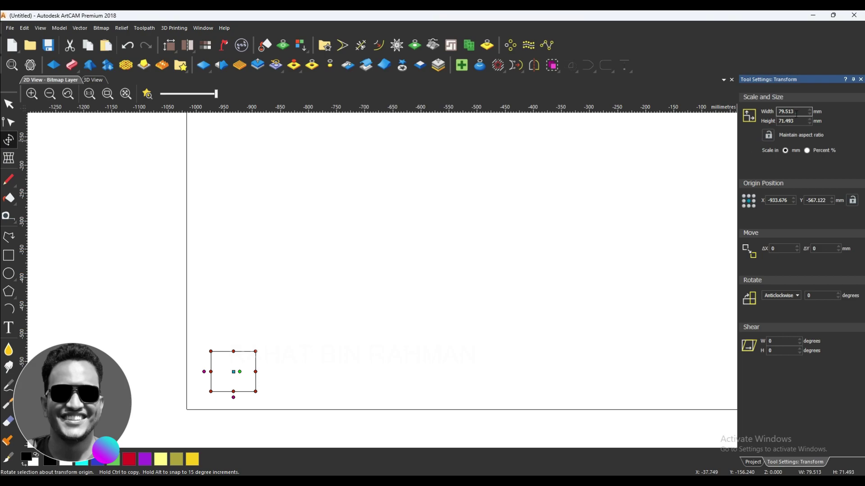
drag(796, 112, 739, 109)
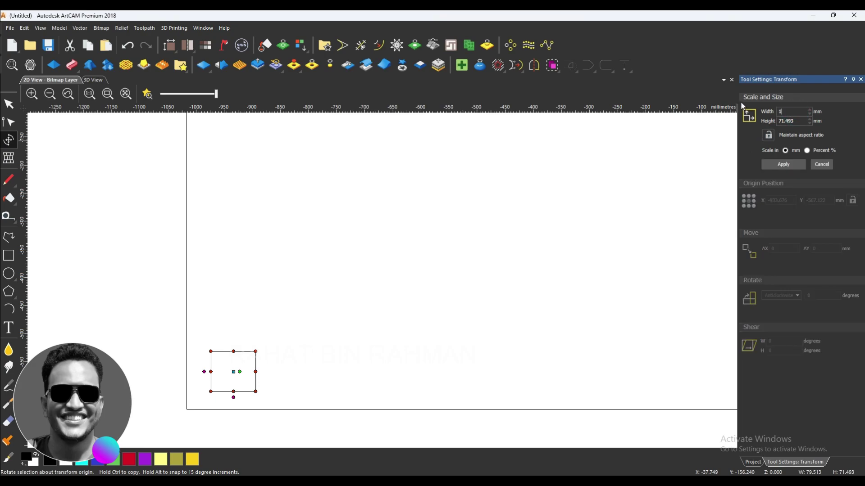
text(100)
drag(799, 121, 752, 120)
text(80)
click(775, 165)
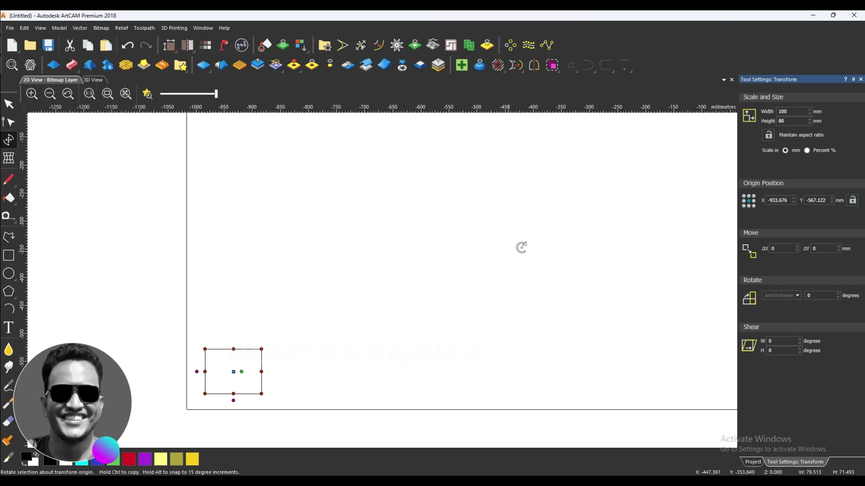
Set the rectangle's height to 100 mm and leave the transform tool
double_click(791, 120)
text(100)
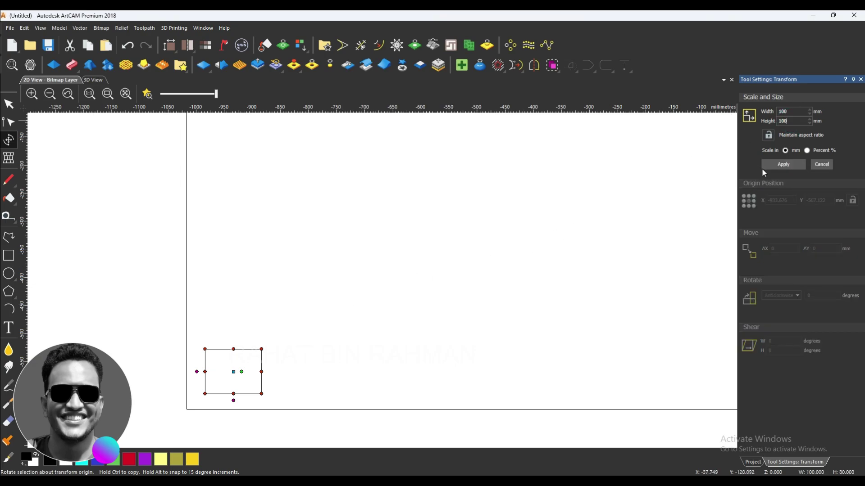
click(764, 166)
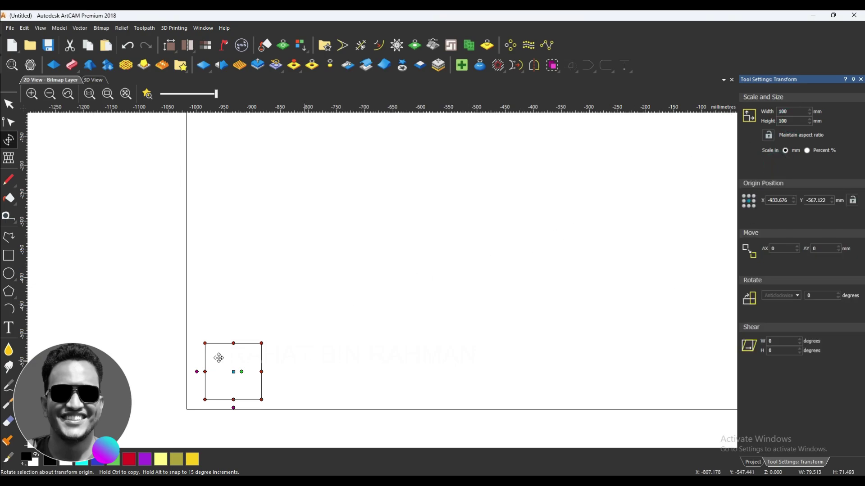
click(8, 110)
Block copy the square into 12 columns and 17 rows with X and Y gaps of 0 mm
scroll(249, 223, down, 2)
scroll(350, 301, up, 3)
scroll(402, 309, down, 3)
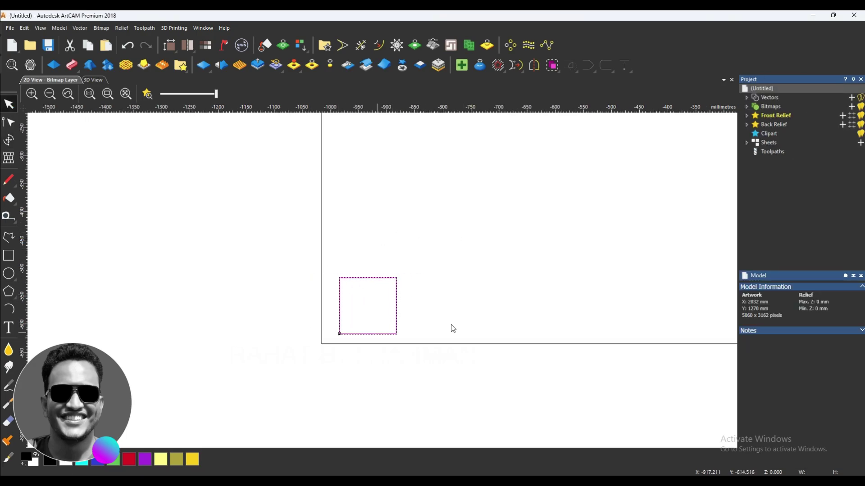
click(511, 44)
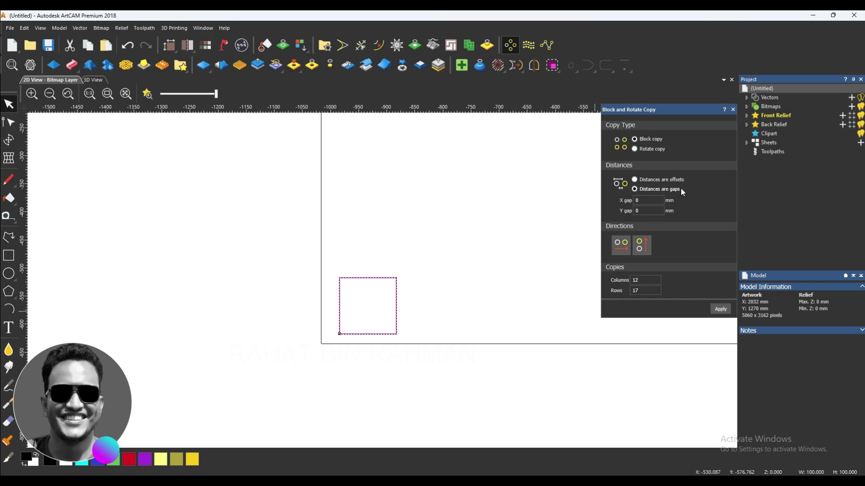
click(720, 308)
scroll(436, 351, down, 5)
scroll(416, 280, up, 2)
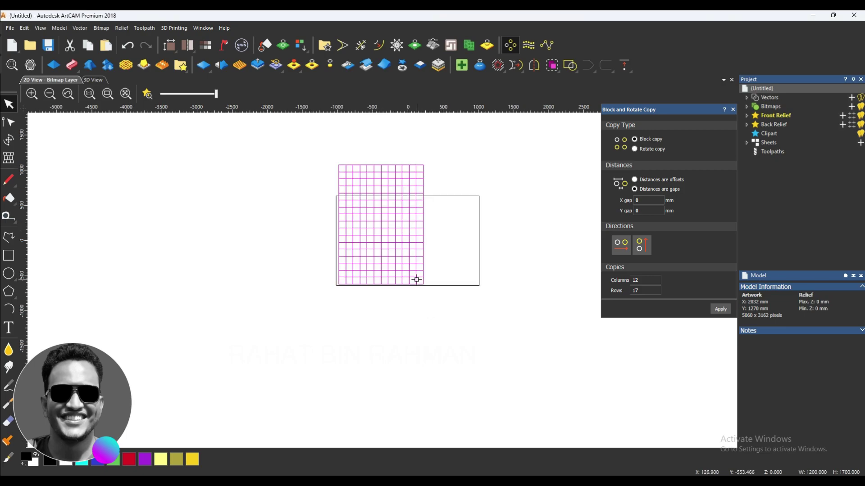
click(732, 110)
click(527, 215)
Select the whole grid of squares and move it so that it overhangs both the upper and lower edges of the model
scroll(433, 189, up, 3)
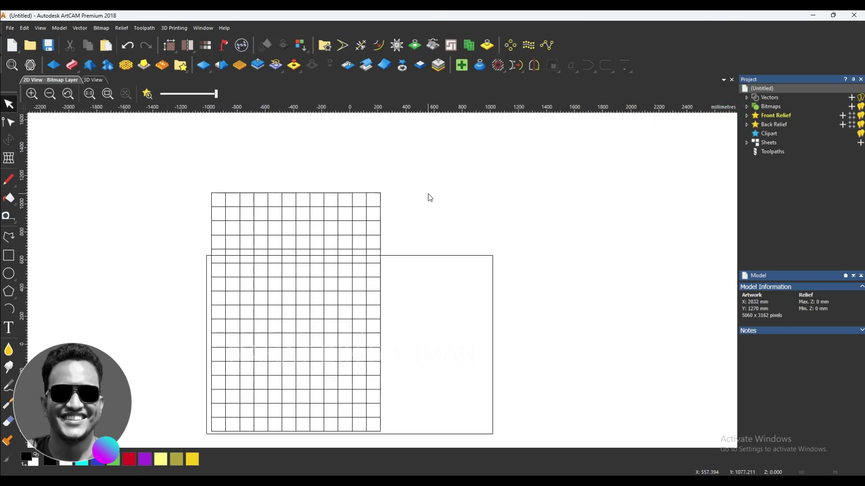
scroll(426, 204, down, 2)
drag(423, 377, 288, 218)
scroll(317, 294, up, 2)
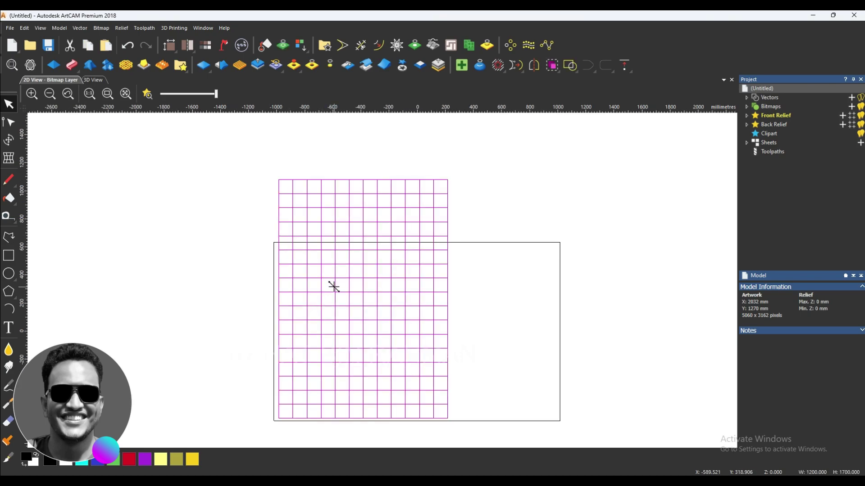
mouse_move(334, 289)
mouse_down()
mouse_move(345, 313)
mouse_move(342, 301)
mouse_up()
scroll(403, 328, down, 2)
scroll(404, 338, up, 2)
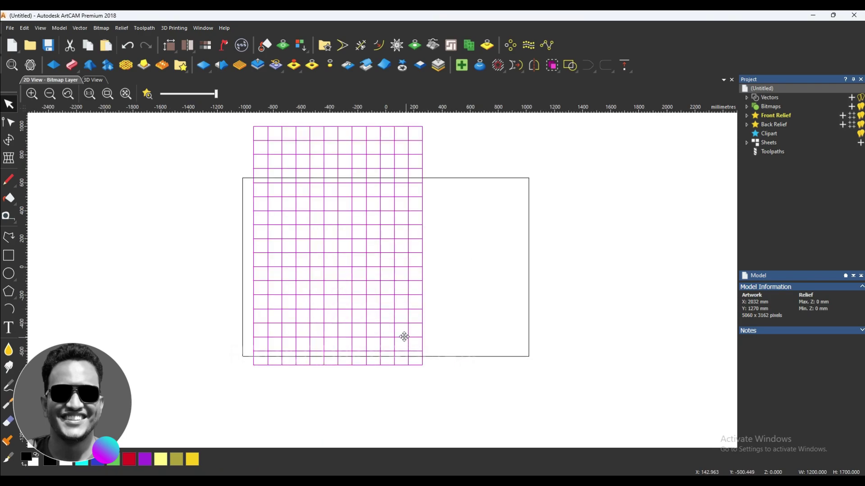
Start a relief shape from the grid in the 3D view, with a square profile, an angle of -42 and Scale to height
click(93, 80)
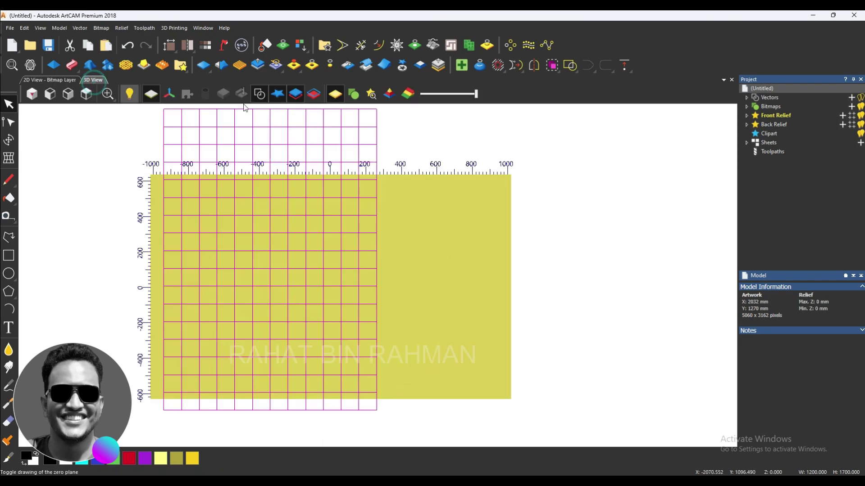
click(53, 65)
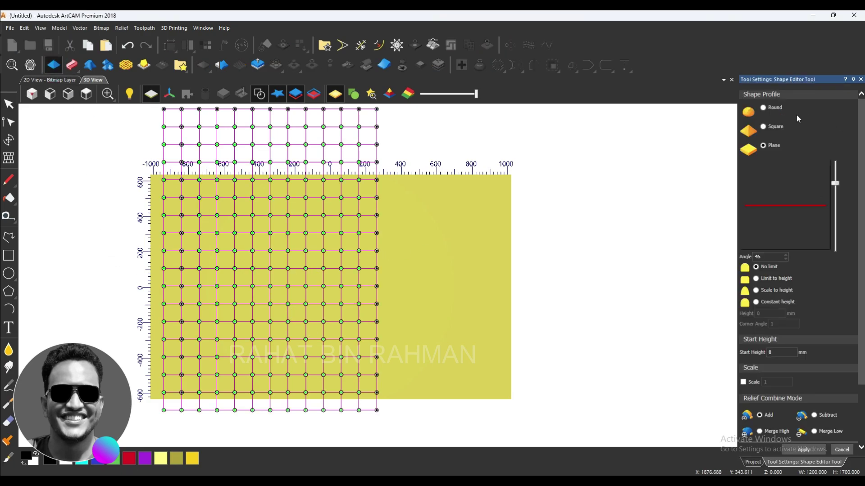
click(762, 127)
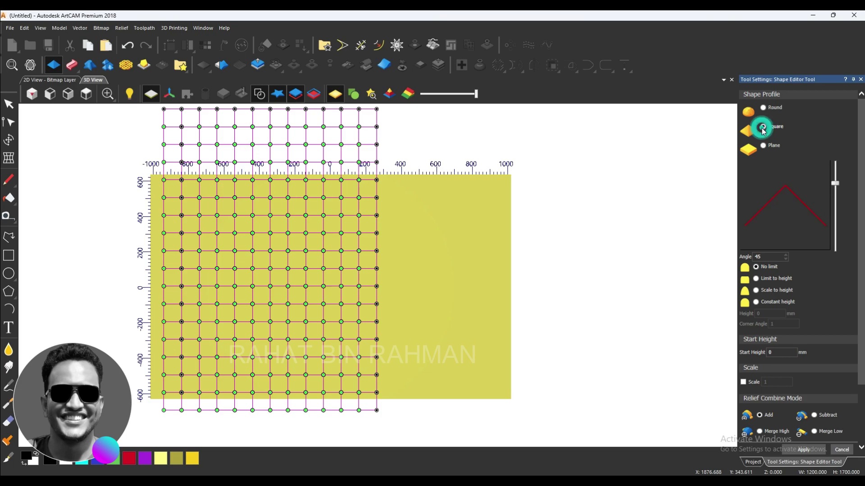
drag(835, 184, 838, 228)
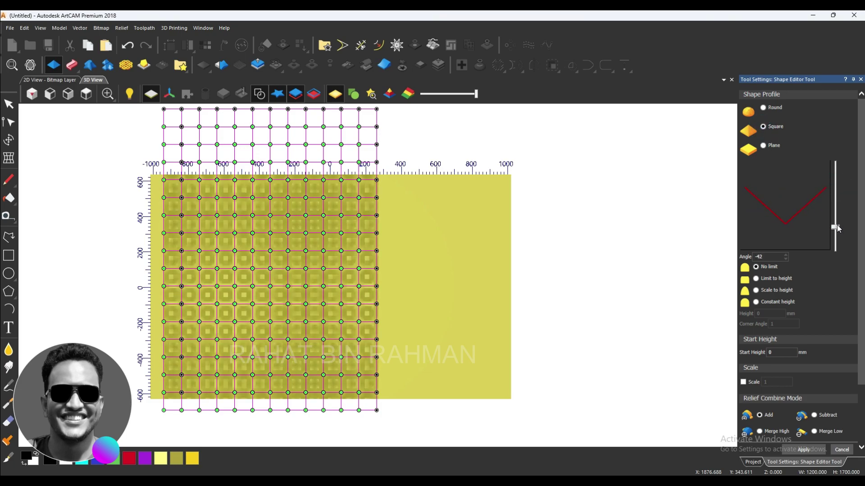
click(756, 291)
Set the shape height to 25 mm, add the shape to the relief and close the Shape Editor
scroll(610, 259, down, 2)
scroll(246, 371, up, 2)
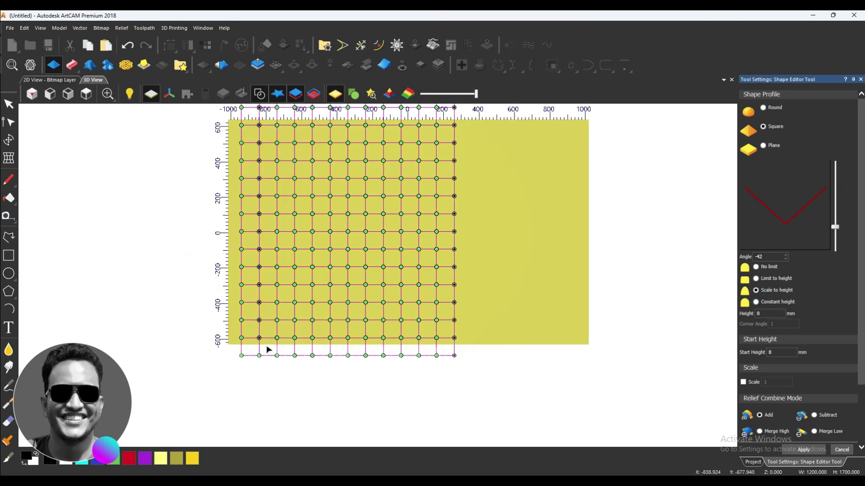
drag(356, 300, 367, 238)
scroll(332, 247, up, 4)
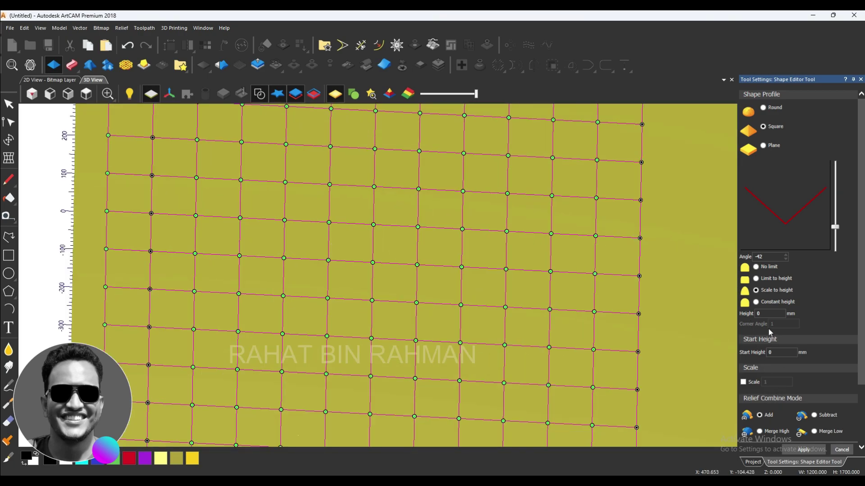
double_click(765, 311)
text(25)
scroll(312, 235, down, 3)
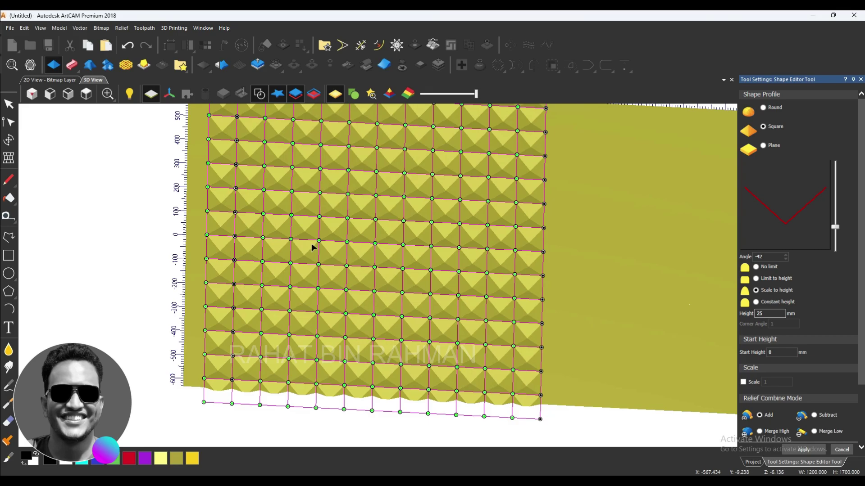
scroll(312, 245, up, 5)
middle_drag(323, 261, 399, 272)
drag(401, 276, 531, 309)
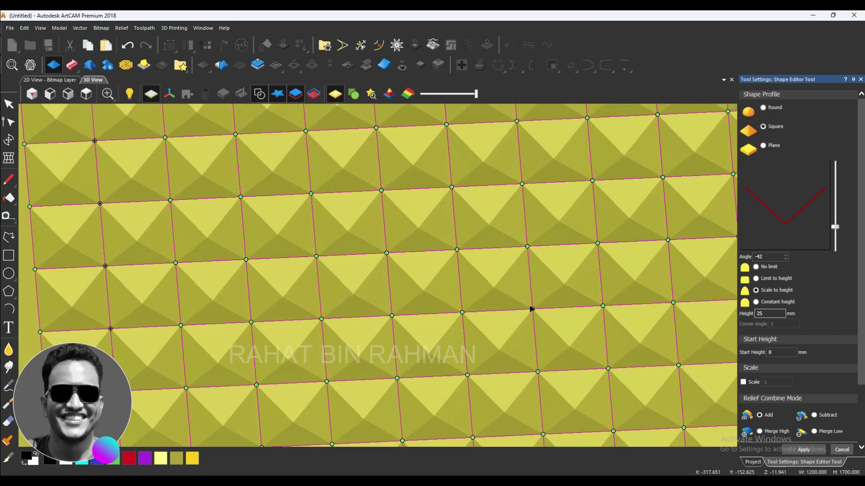
click(796, 450)
click(842, 450)
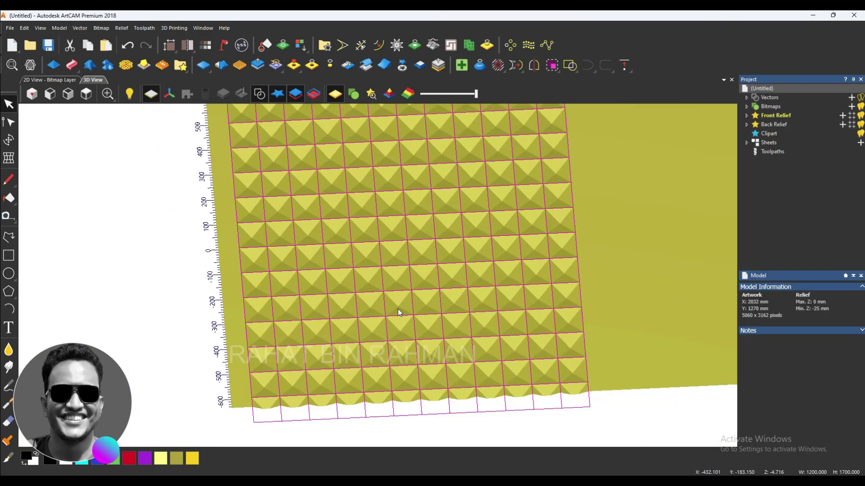
Hide the vectors and examine the pyramid relief up close and edge-on
click(259, 95)
scroll(306, 178, up, 5)
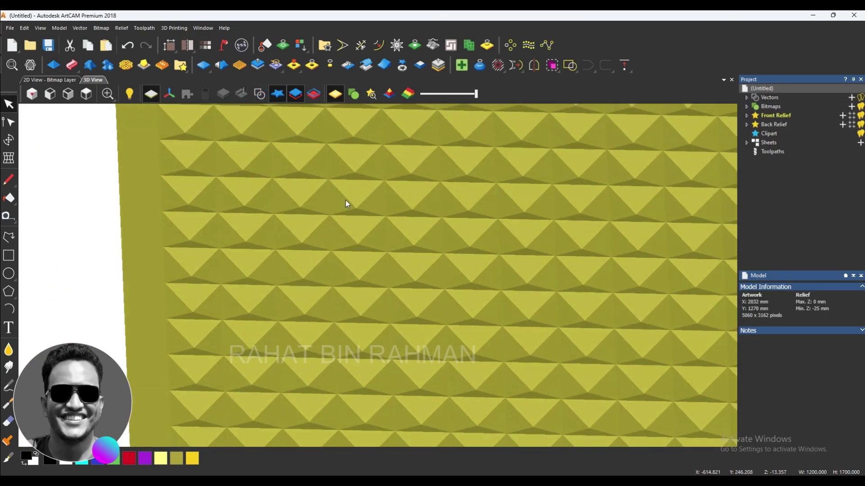
drag(345, 201, 324, 198)
drag(278, 362, 293, 312)
click(197, 219)
drag(161, 220, 153, 234)
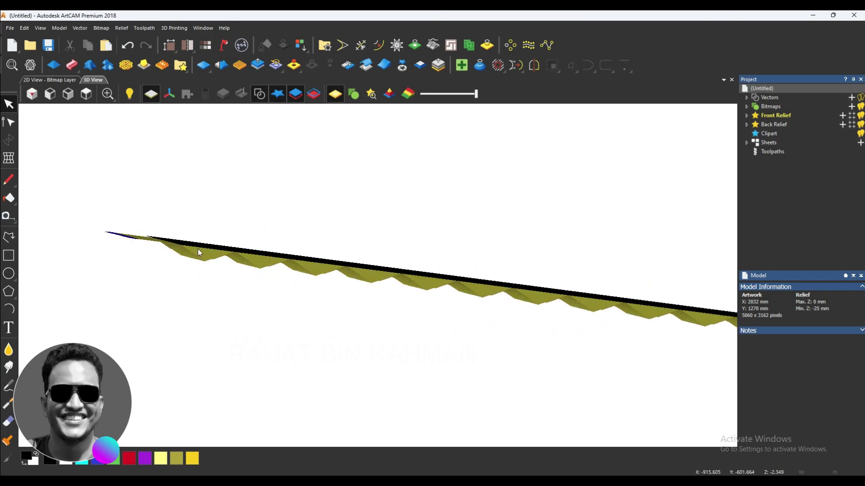
Examine the pyramid relief edge-on from the front, up close at an angle, and from directly above
click(68, 93)
scroll(296, 277, up, 4)
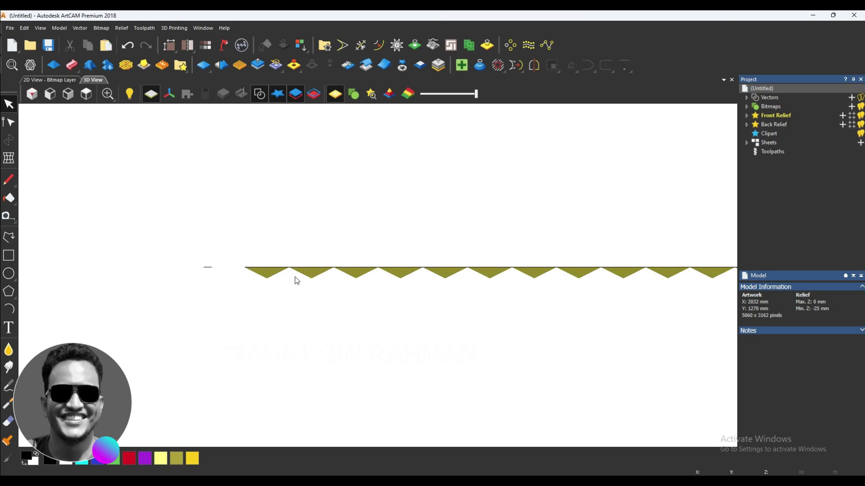
click(404, 315)
click(284, 265)
drag(313, 264, 328, 281)
drag(350, 253, 229, 221)
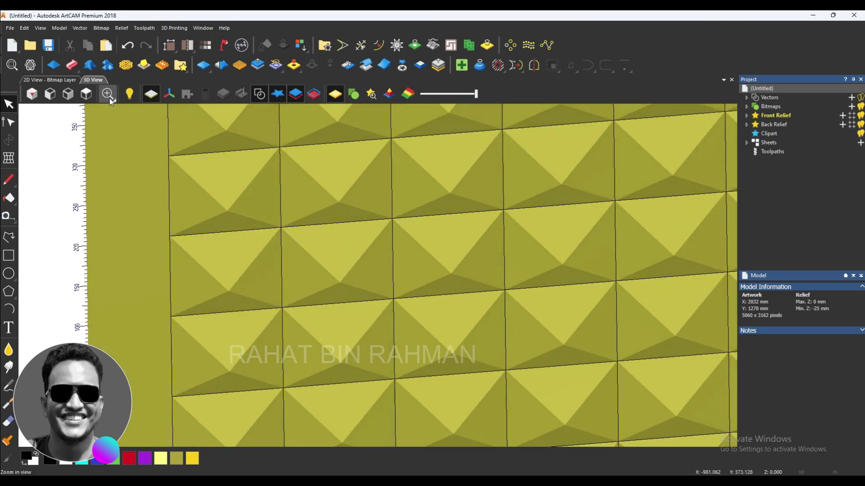
click(88, 102)
scroll(315, 311, up, 2)
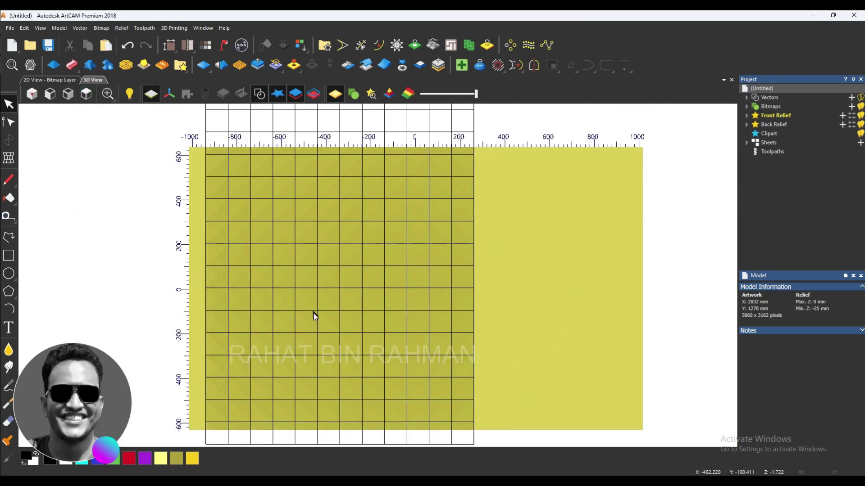
scroll(321, 294, up, 1)
drag(322, 294, 353, 258)
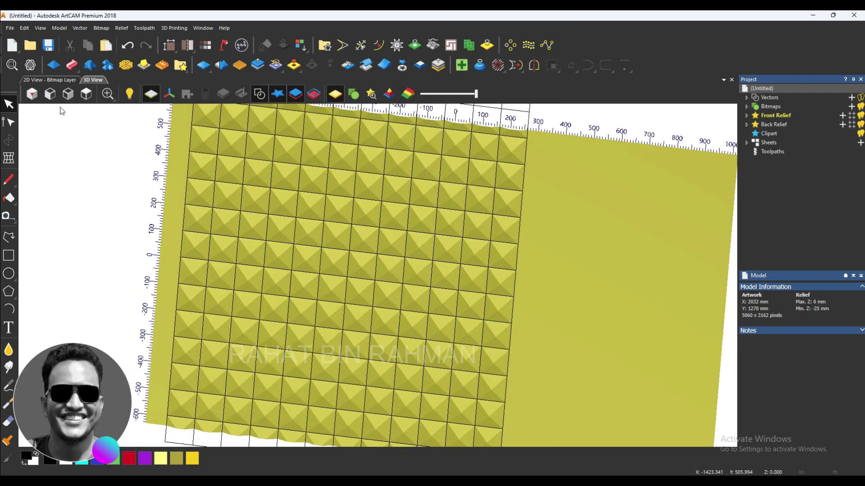
click(82, 99)
scroll(293, 229, up, 1)
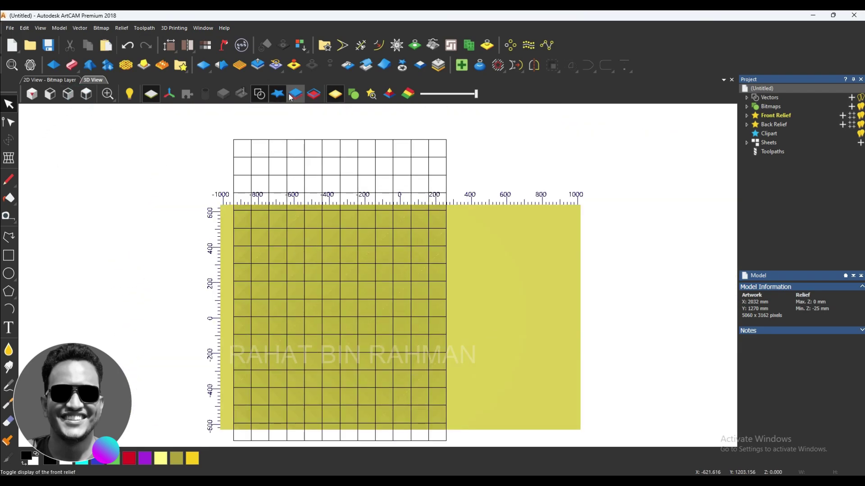
Reset the front relief to flat, then select the whole grid of squares and reopen the Shape Editor
click(206, 67)
click(203, 185)
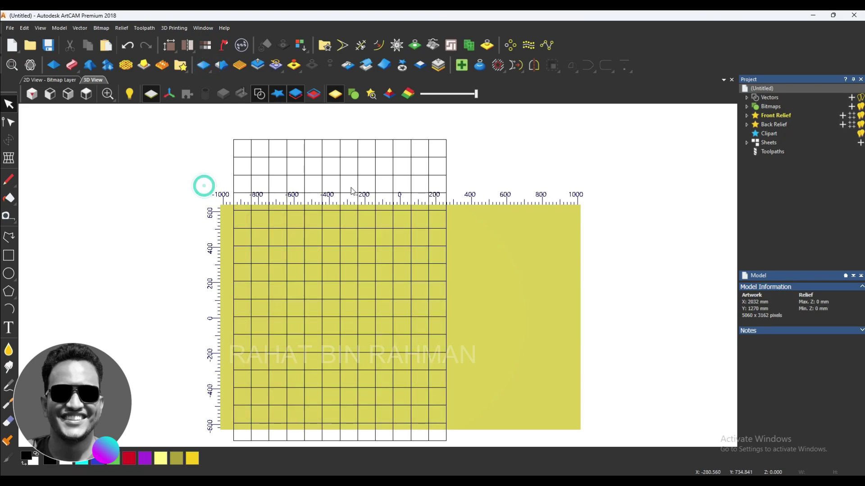
scroll(394, 287, down, 2)
drag(446, 406, 286, 167)
click(53, 66)
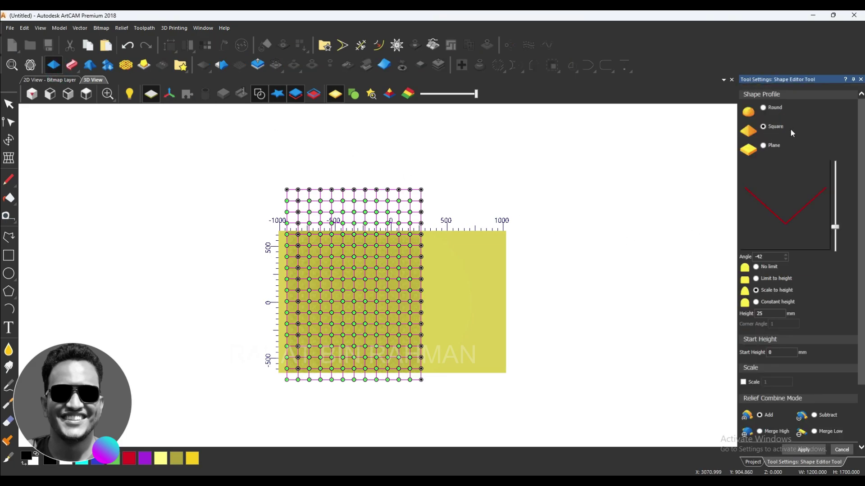
Set the shape's start height to 30 mm, add the shape to the relief and close the Shape Editor
click(758, 256)
double_click(776, 352)
text(30)
scroll(512, 368, up, 1)
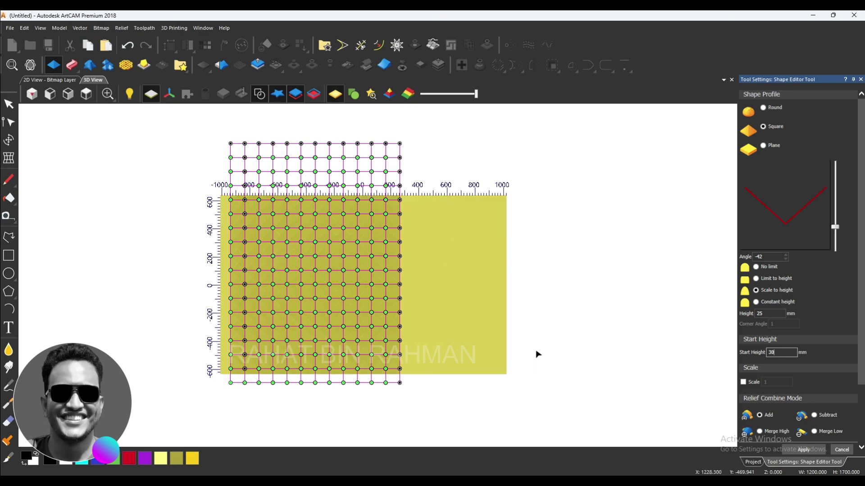
drag(360, 365, 339, 202)
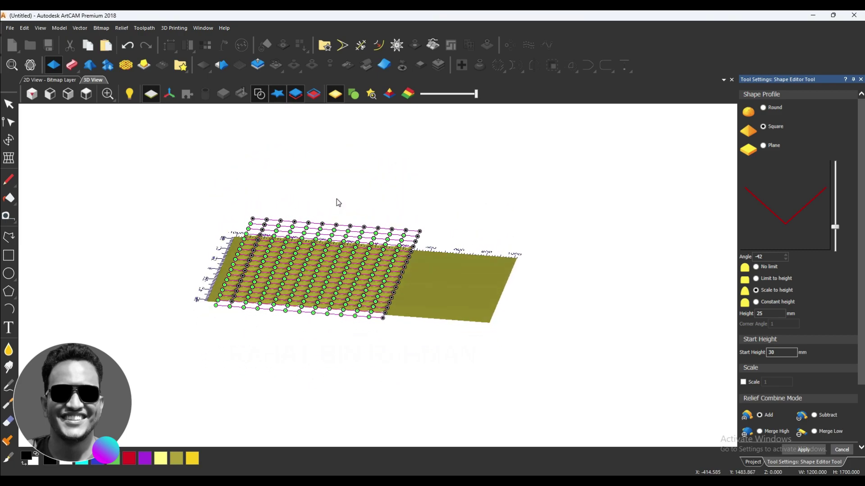
scroll(356, 300, up, 5)
drag(391, 315, 446, 254)
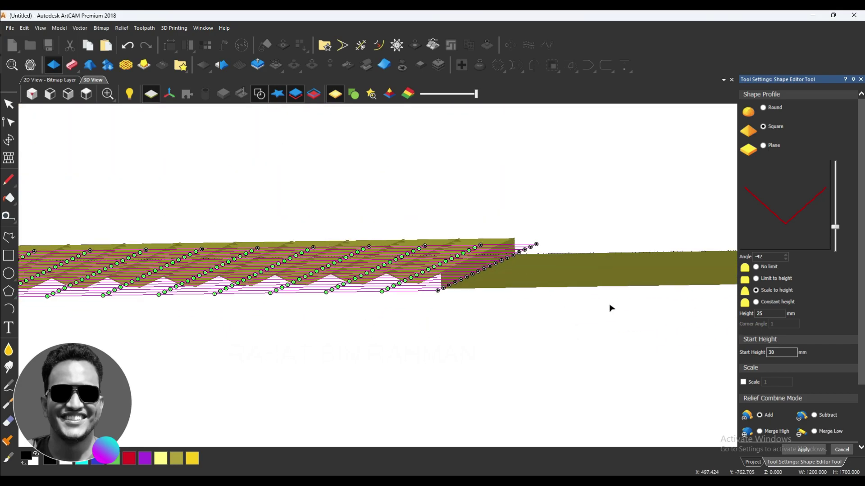
click(803, 449)
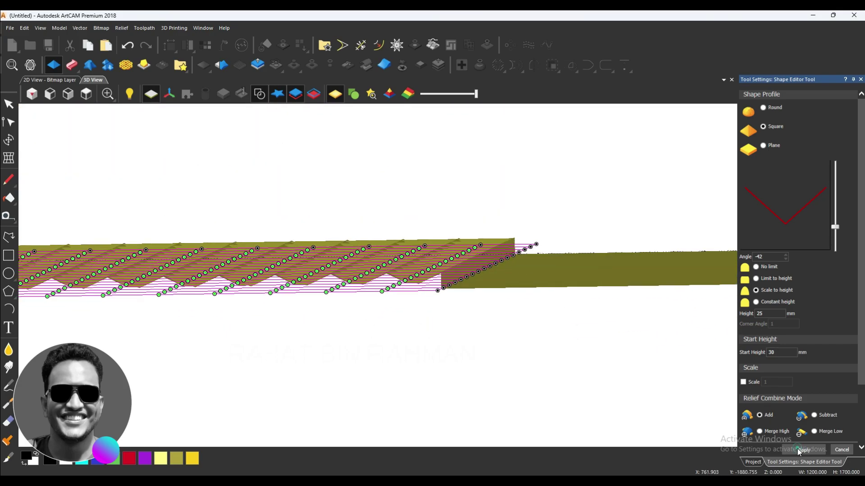
click(841, 450)
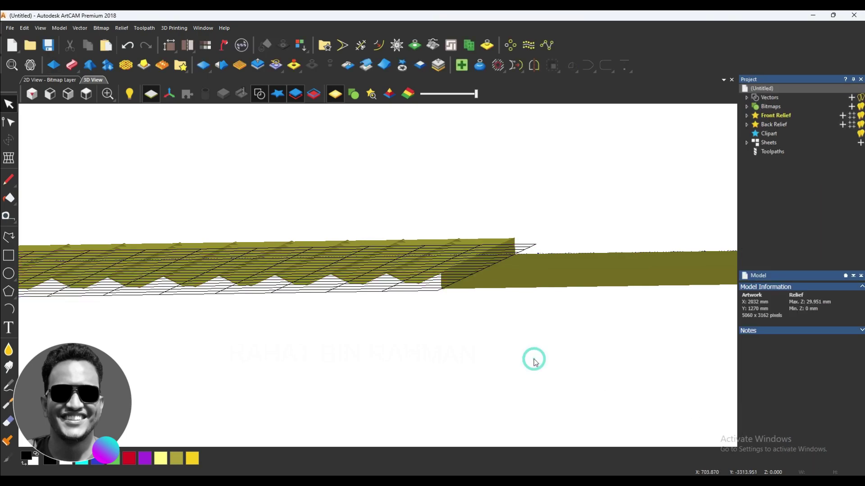
Inspect the raised pyramid relief from oblique angles, from above and from the front against the grid vectors
scroll(247, 293, up, 5)
drag(223, 290, 265, 381)
click(88, 95)
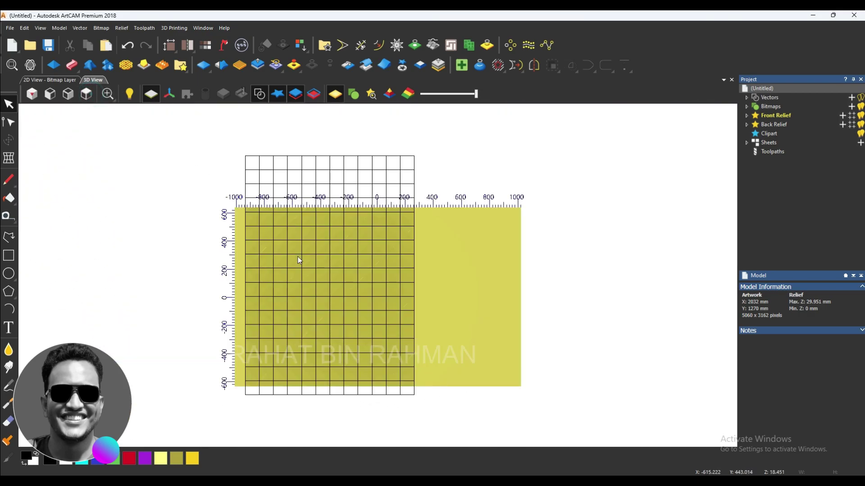
scroll(298, 257, up, 5)
drag(299, 281, 344, 214)
drag(334, 231, 324, 253)
drag(560, 311, 545, 273)
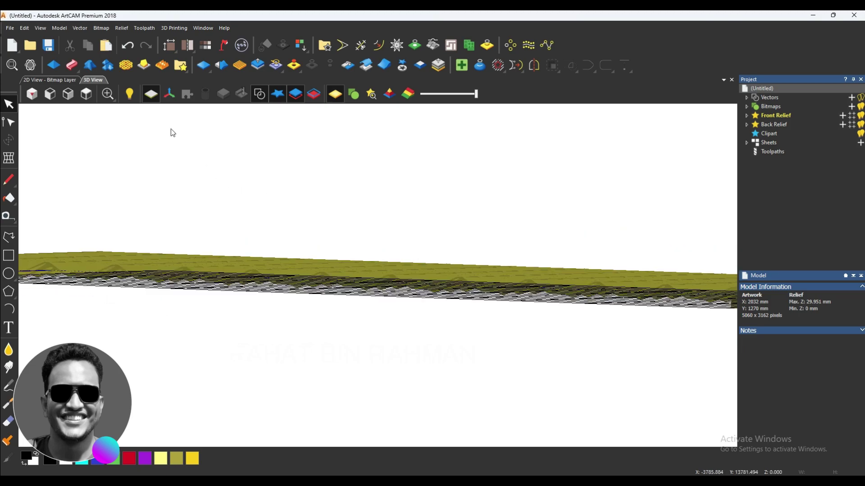
click(86, 94)
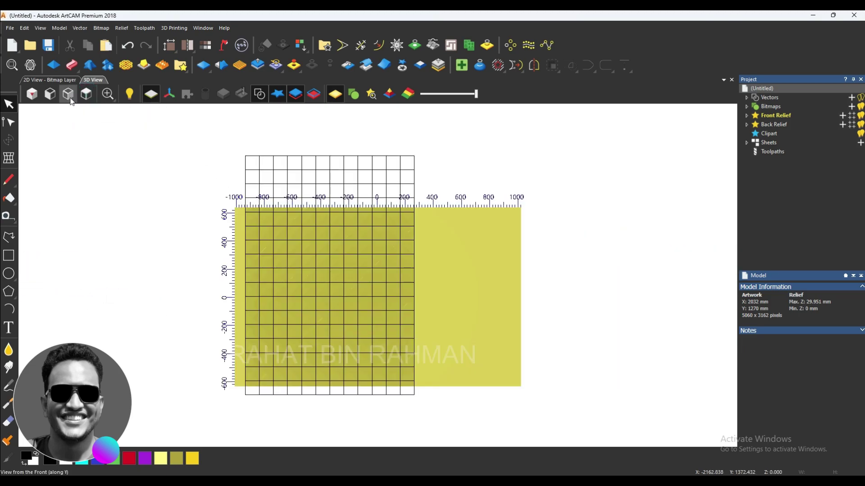
click(69, 95)
scroll(262, 290, up, 10)
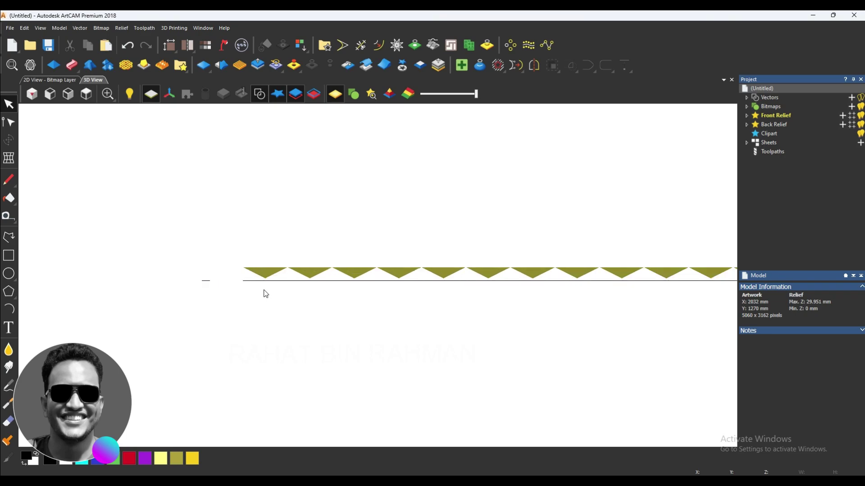
mouse_move(289, 273)
mouse_down()
mouse_move(285, 289)
mouse_move(290, 276)
mouse_up()
Hide the vectors and examine the raised relief's front profile and the outer corner of its first pyramid up close
click(261, 94)
click(86, 94)
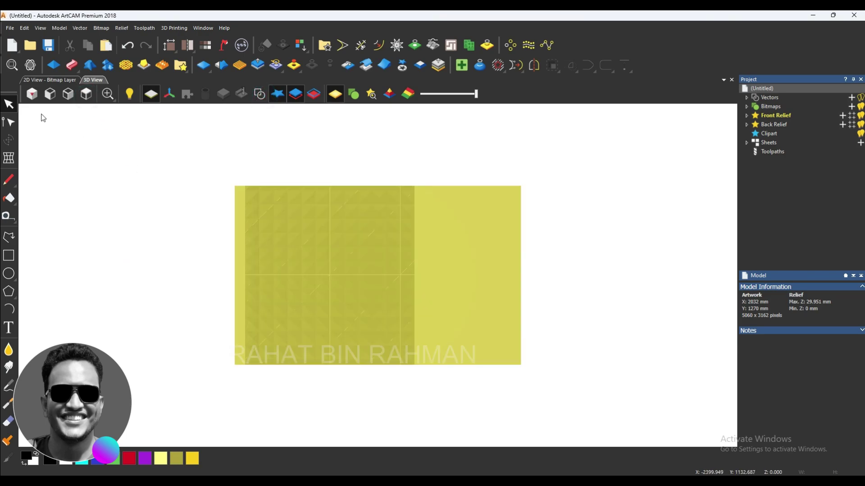
click(75, 94)
scroll(266, 286, up, 5)
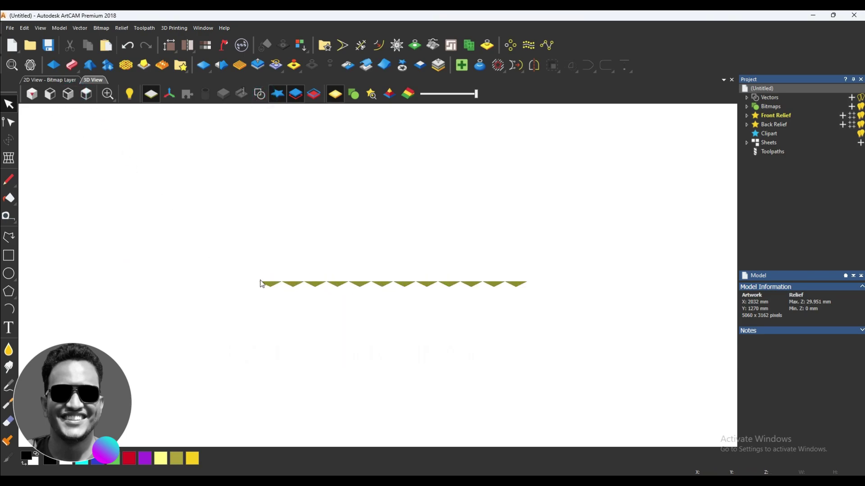
scroll(281, 280, up, 6)
middle_drag(282, 279, 283, 278)
click(69, 96)
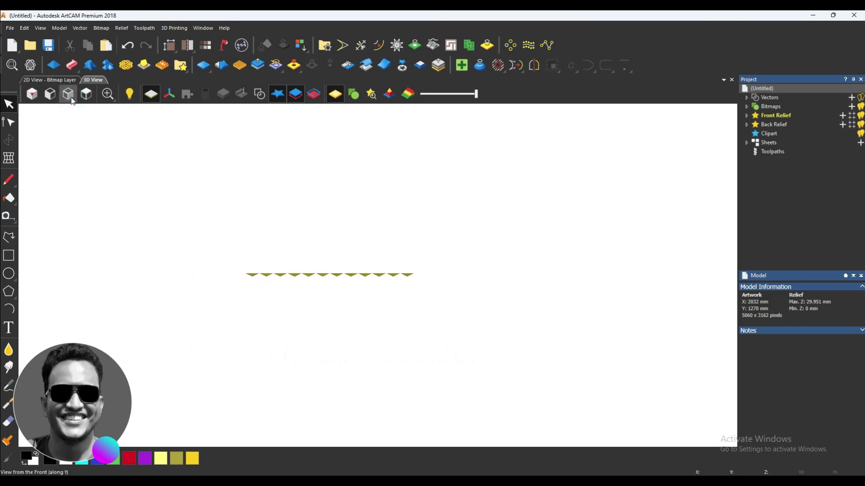
scroll(236, 276, up, 8)
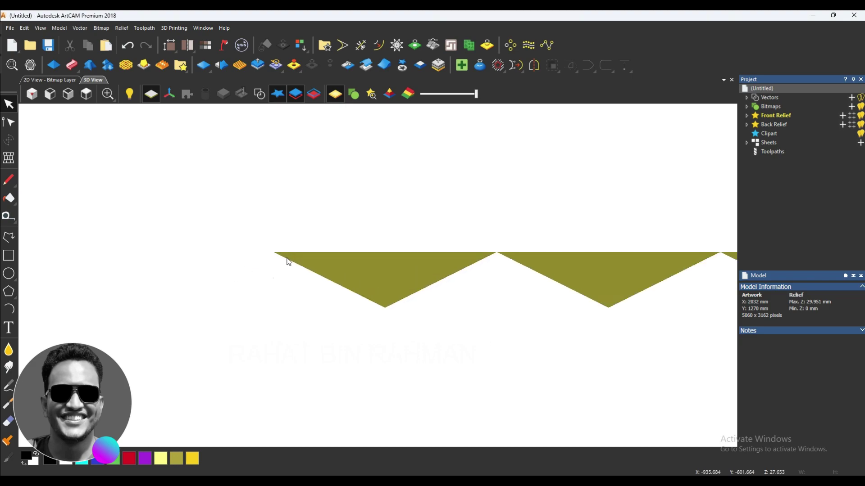
scroll(272, 252, up, 3)
scroll(276, 261, down, 1)
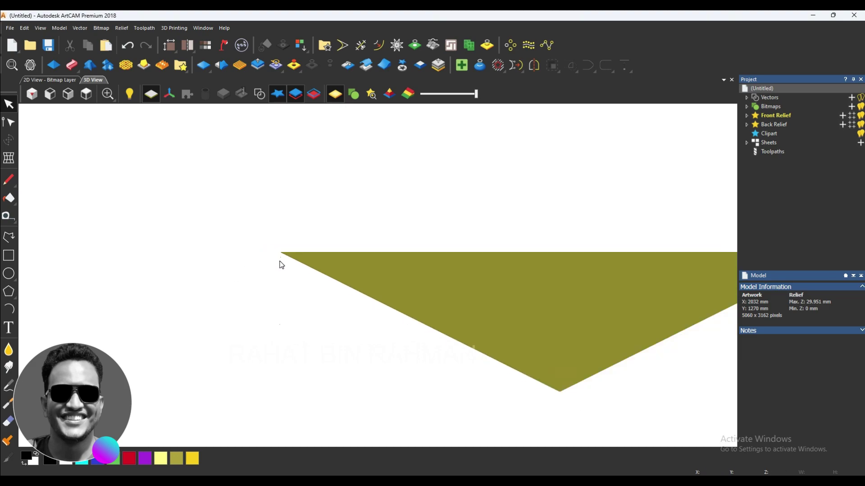
mouse_move(299, 266)
mouse_down()
mouse_move(287, 273)
mouse_move(292, 262)
mouse_move(299, 267)
mouse_up()
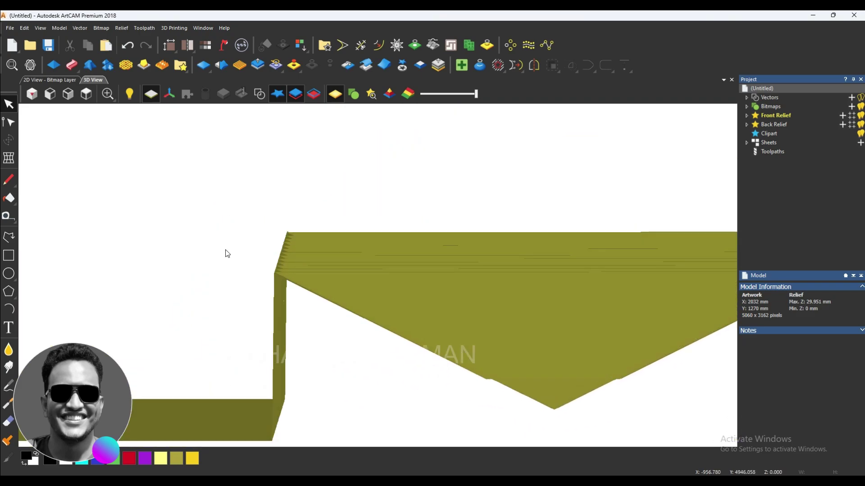
click(87, 95)
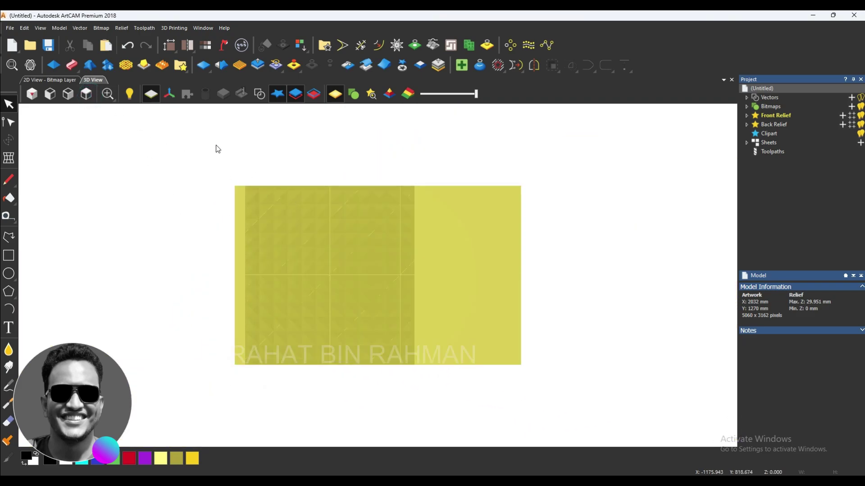
Show the vectors again and reset the front relief to flat
click(259, 94)
drag(194, 123, 463, 410)
click(205, 66)
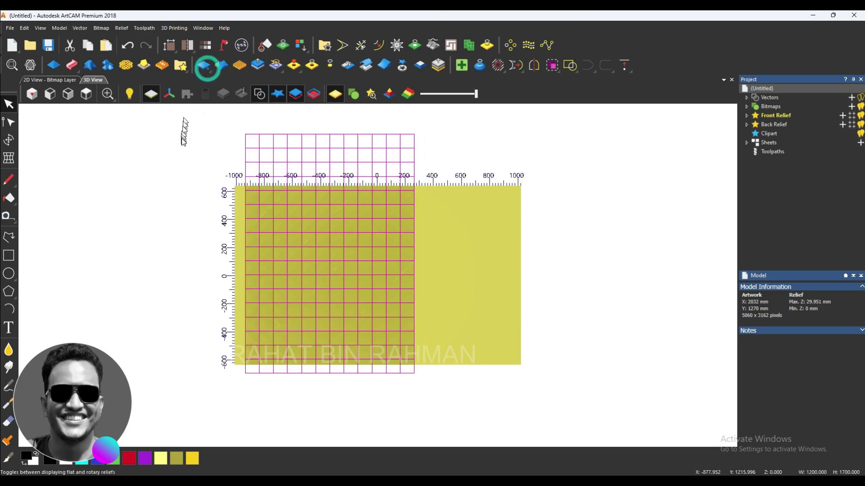
click(188, 157)
Select the whole grid of squares and rotate it about 48° anticlockwise around its centre
drag(210, 126, 446, 426)
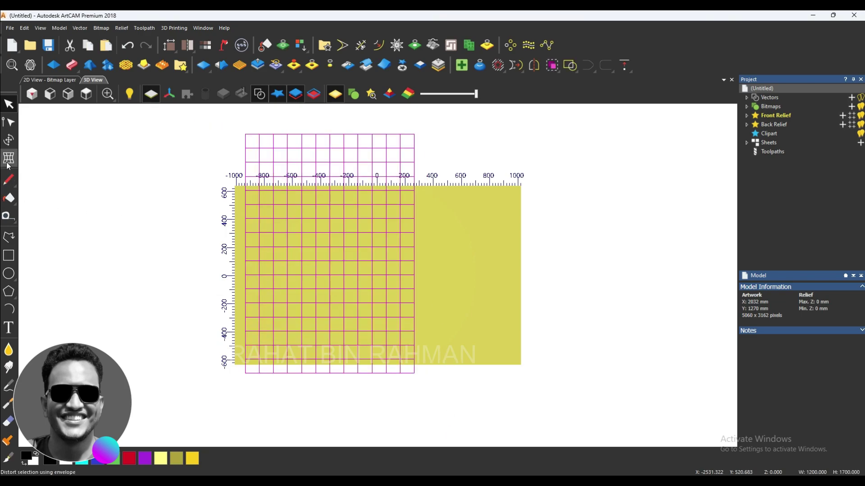
click(9, 140)
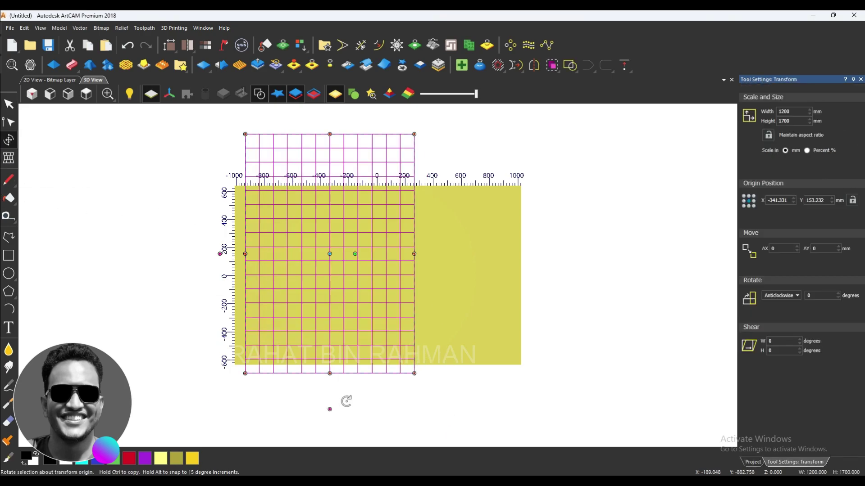
drag(332, 412, 452, 358)
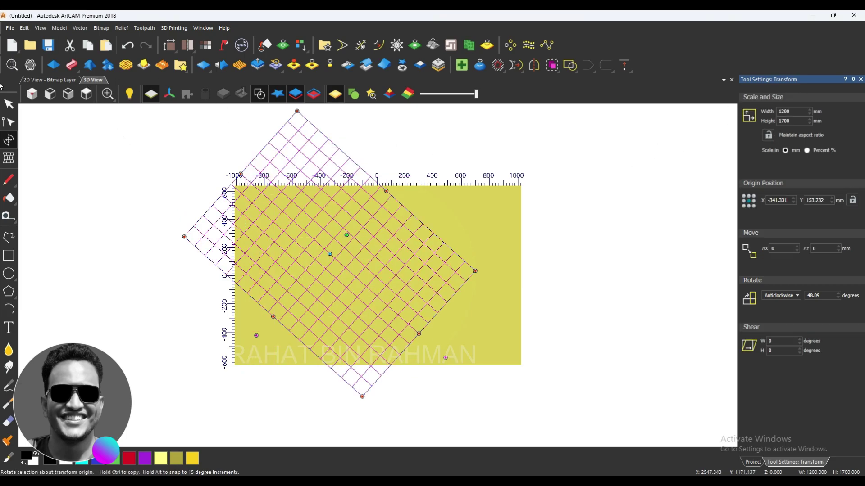
click(861, 79)
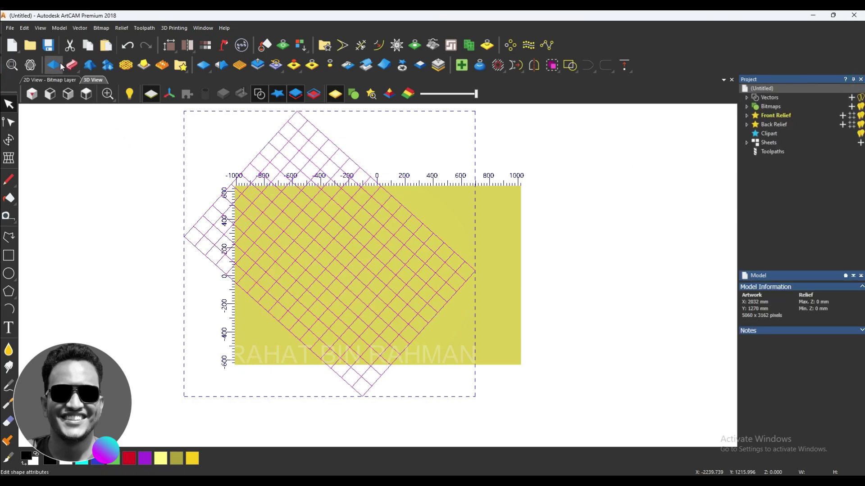
Add the rotated grid's shape to the relief with a square profile, -42 angle, Scale to height 25 mm and start height 30 mm
scroll(367, 304, up, 6)
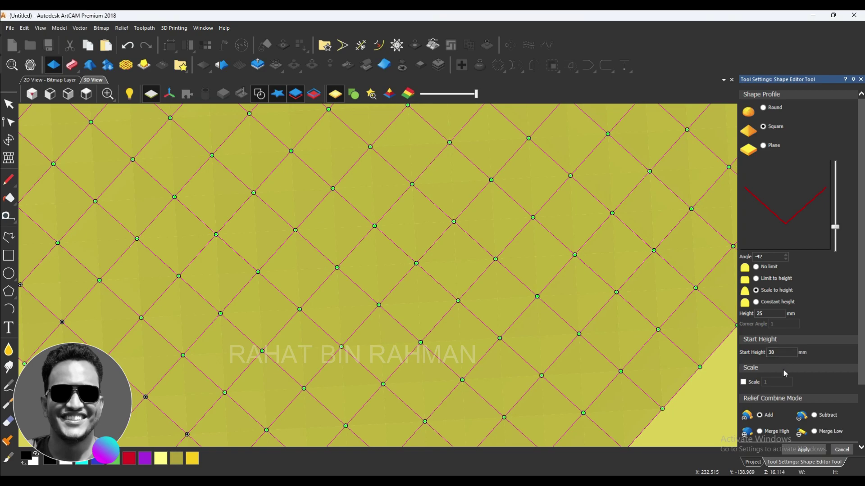
click(841, 450)
scroll(462, 244, down, 5)
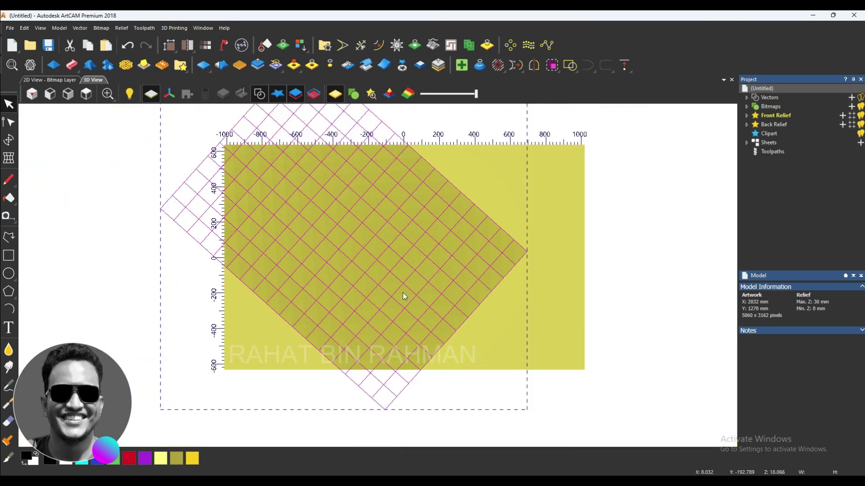
mouse_move(392, 295)
middle_down()
mouse_move(385, 258)
mouse_move(399, 289)
middle_up()
scroll(357, 199, up, 1)
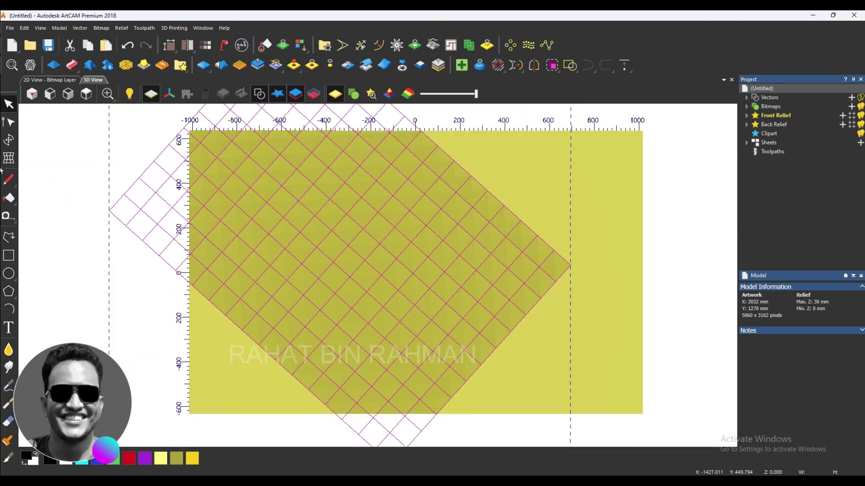
Draw an upright rectangle about 584 mm wide and 793 mm high over the middle of the rotated pyramid pattern
click(9, 255)
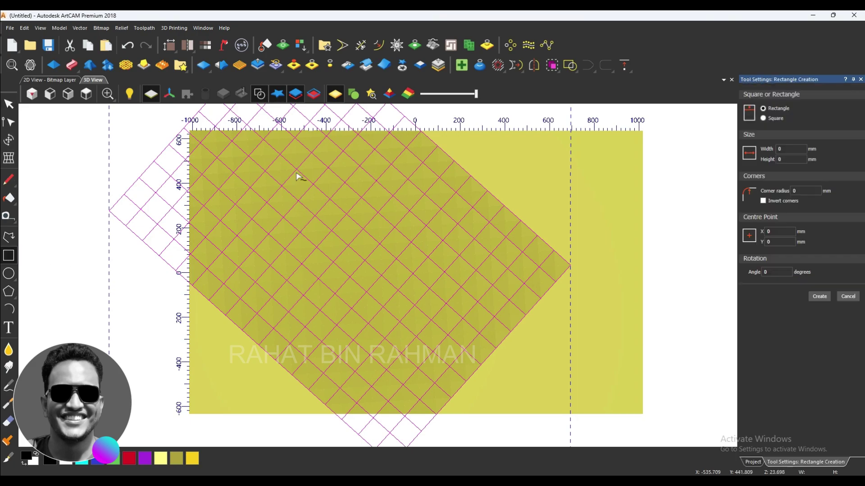
drag(372, 240, 426, 351)
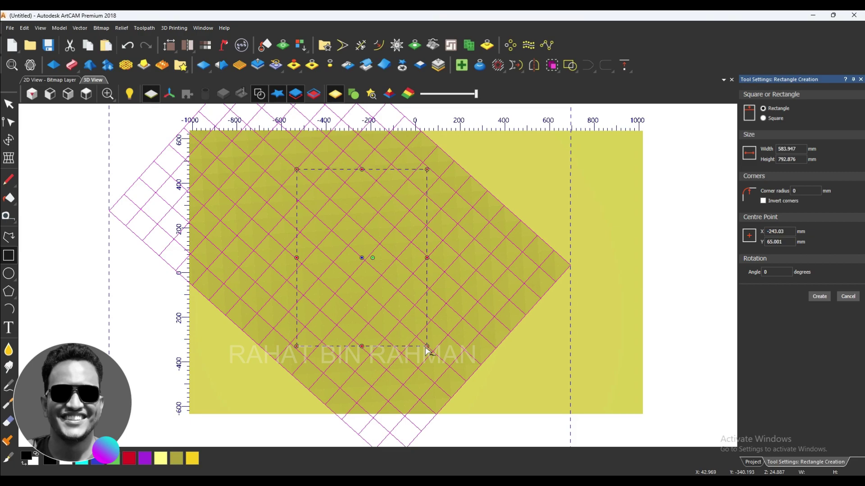
key(Escape)
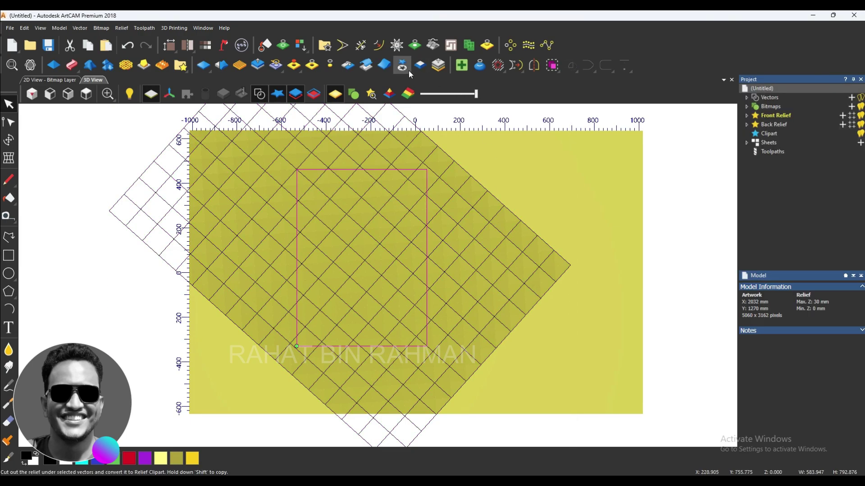
Reset the relief outside the selected rectangle and hide the vectors
click(334, 71)
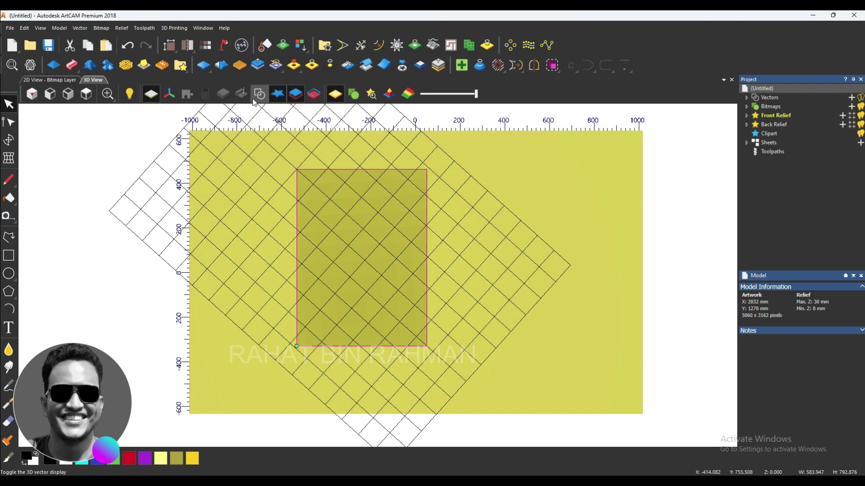
click(253, 98)
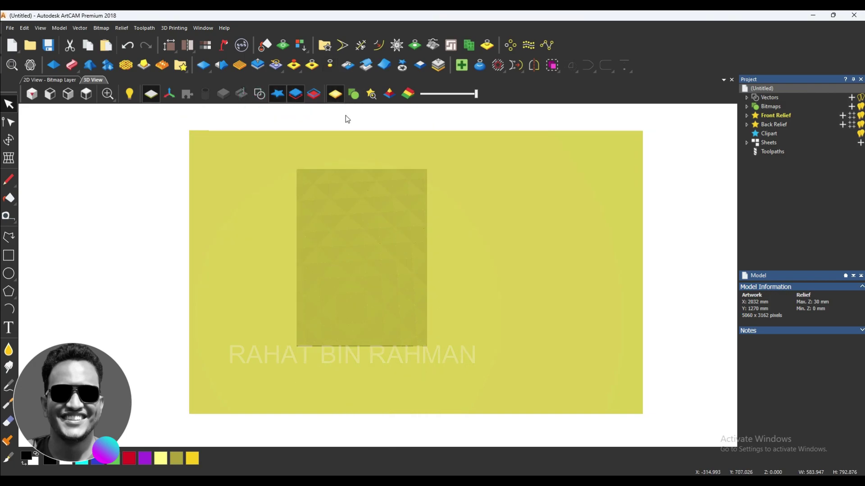
Hide the zero-height area around the faceted panel and examine its pyramids from above and from low oblique angles
click(314, 95)
scroll(354, 283, up, 3)
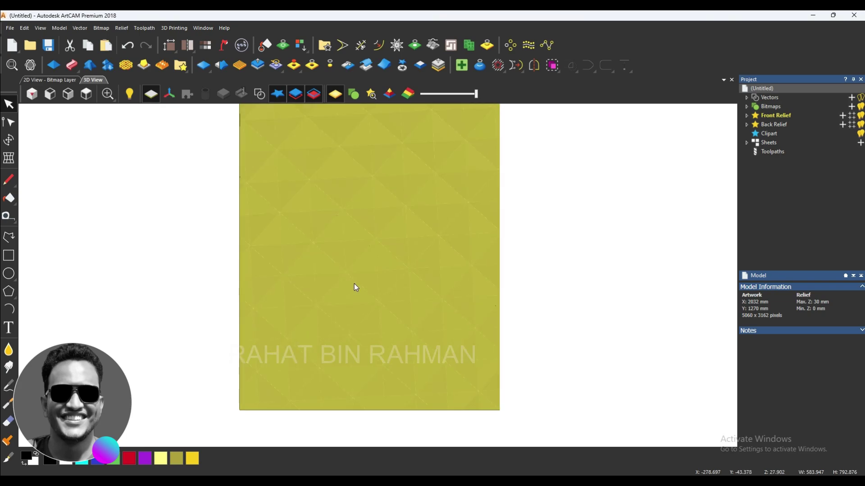
drag(352, 279, 355, 197)
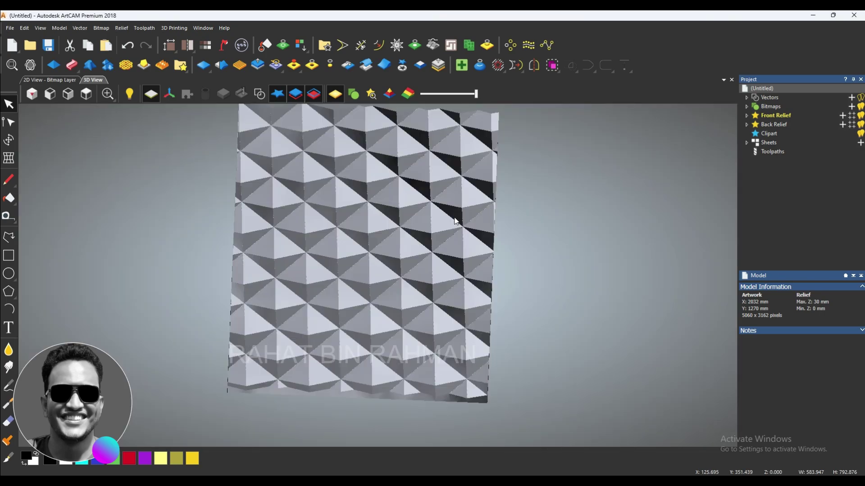
scroll(344, 224, up, 2)
mouse_move(390, 260)
mouse_down()
mouse_move(412, 226)
mouse_move(427, 277)
mouse_move(407, 295)
mouse_move(341, 276)
mouse_move(309, 246)
mouse_move(299, 217)
mouse_move(365, 259)
mouse_move(405, 264)
mouse_move(409, 254)
mouse_move(434, 306)
mouse_move(420, 291)
mouse_up()
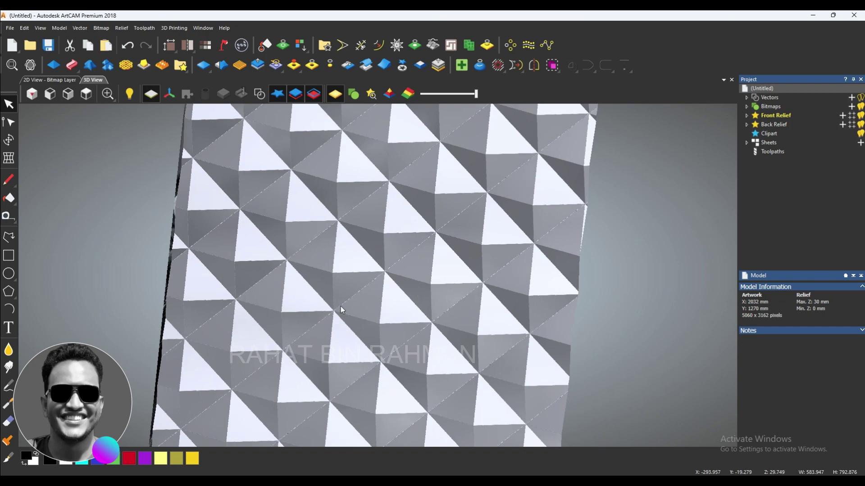
drag(400, 342, 370, 186)
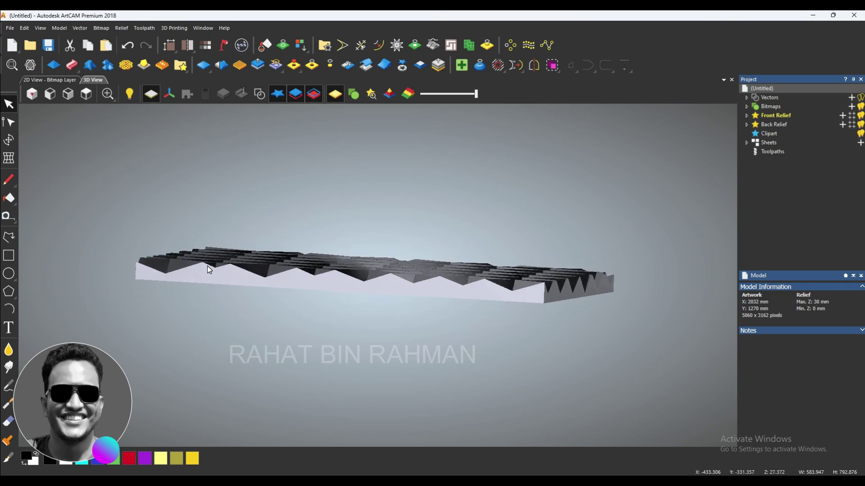
scroll(207, 266, up, 3)
mouse_move(292, 285)
mouse_down()
mouse_move(335, 309)
mouse_move(363, 288)
mouse_move(302, 293)
mouse_move(281, 283)
mouse_move(305, 304)
mouse_move(294, 293)
mouse_up()
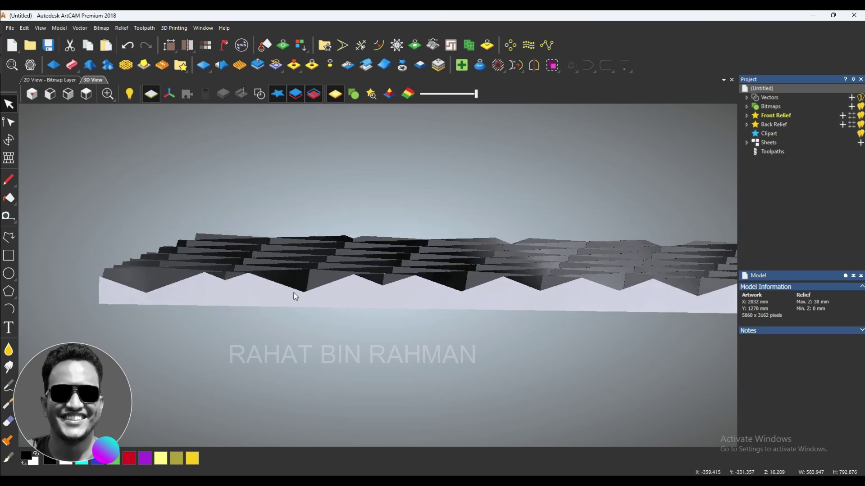
Examine the panel's edge profile from the front, checking the valley depth between pyramids against the base thickness
click(68, 96)
scroll(276, 277, up, 12)
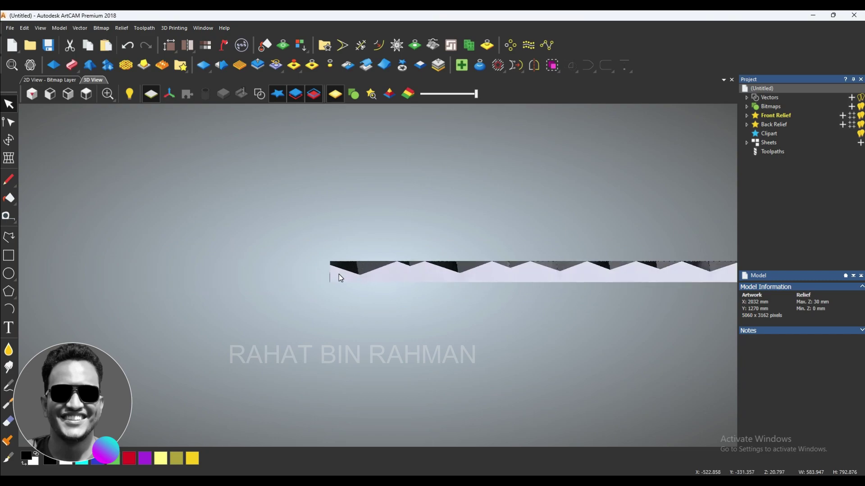
right_drag(415, 279, 403, 286)
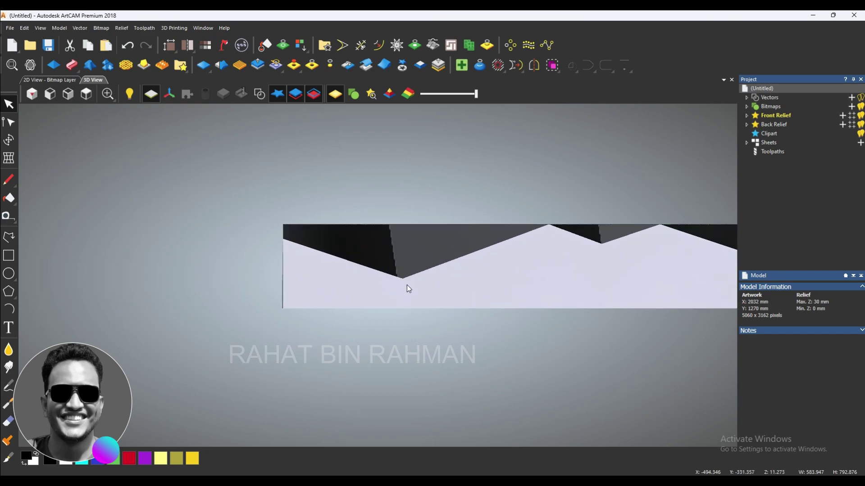
scroll(348, 269, down, 2)
scroll(346, 268, up, 1)
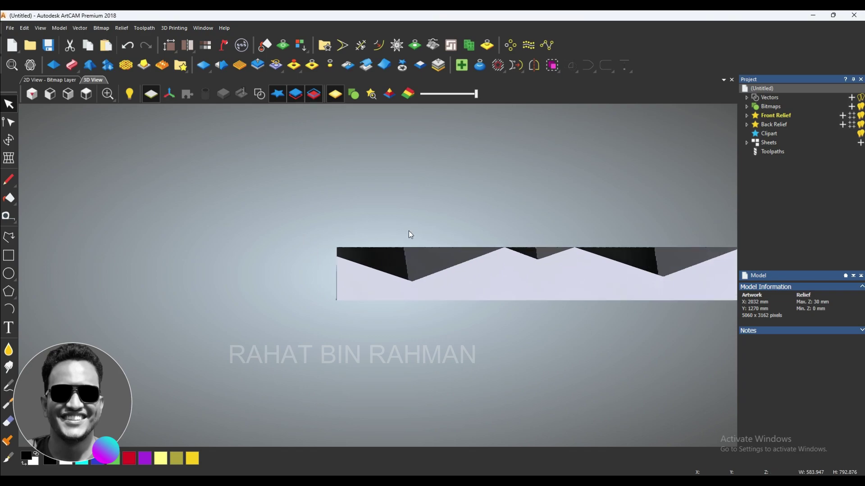
Transform the pyramid relief as clipart and paste it back into the front relief using the Merge High combine mode
click(400, 68)
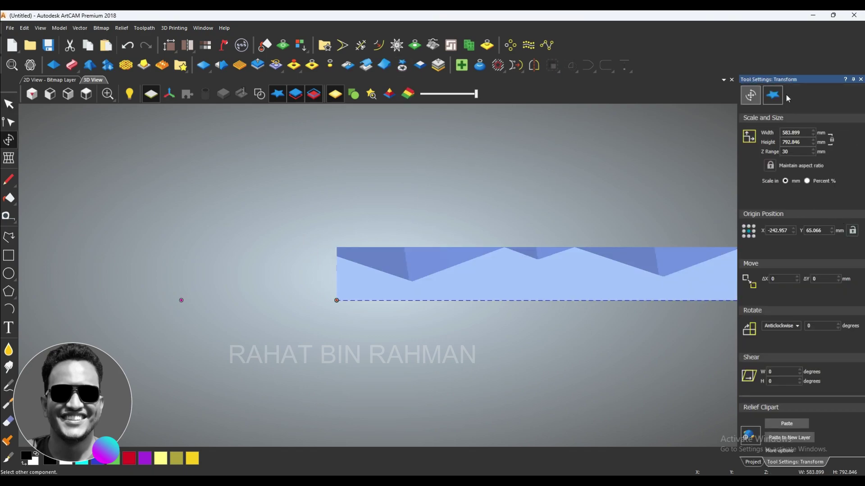
click(773, 100)
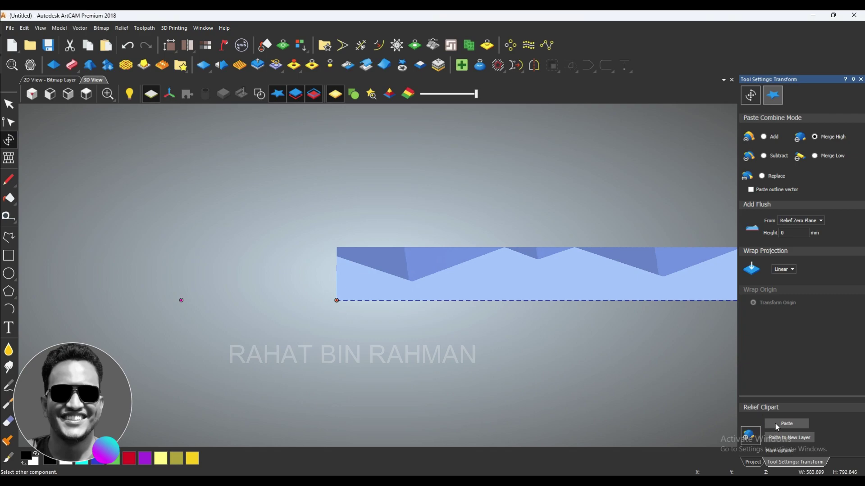
click(751, 99)
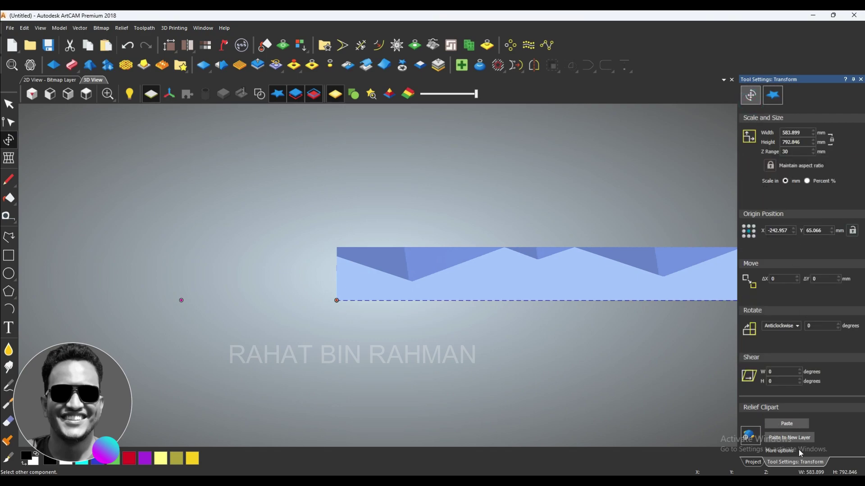
click(789, 424)
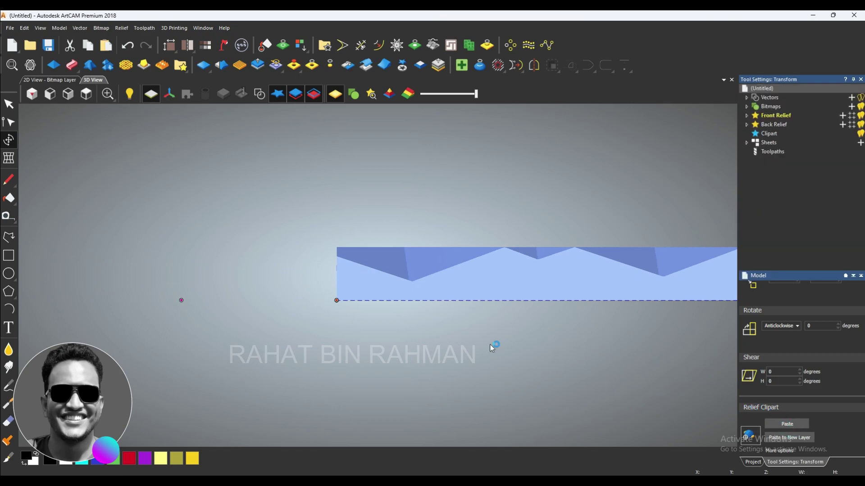
scroll(373, 271, down, 3)
drag(483, 248, 478, 319)
scroll(412, 233, down, 4)
scroll(471, 260, up, 2)
drag(471, 260, 435, 285)
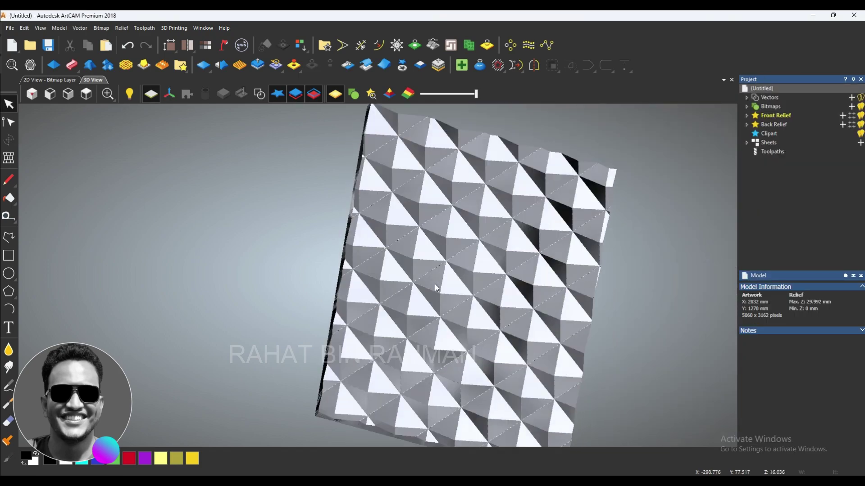
Switch to Photos and examine the facet pattern and door edges in an enlarged view of the white credenza reference image
click(633, 482)
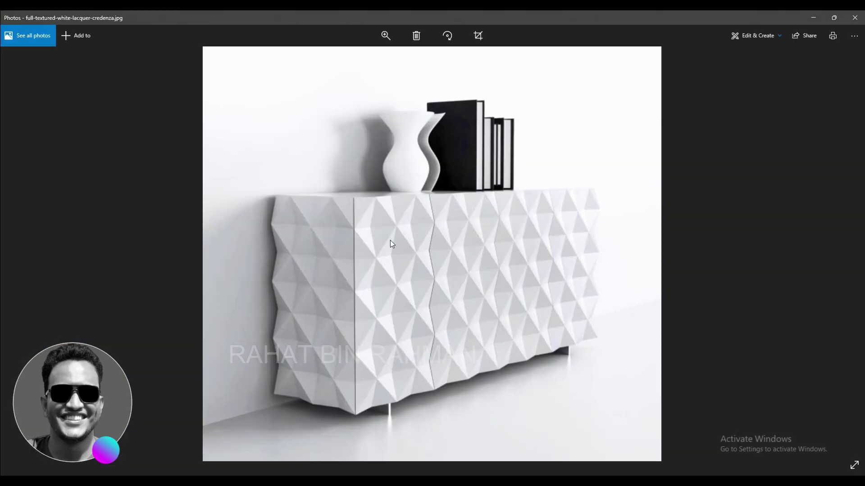
click(385, 36)
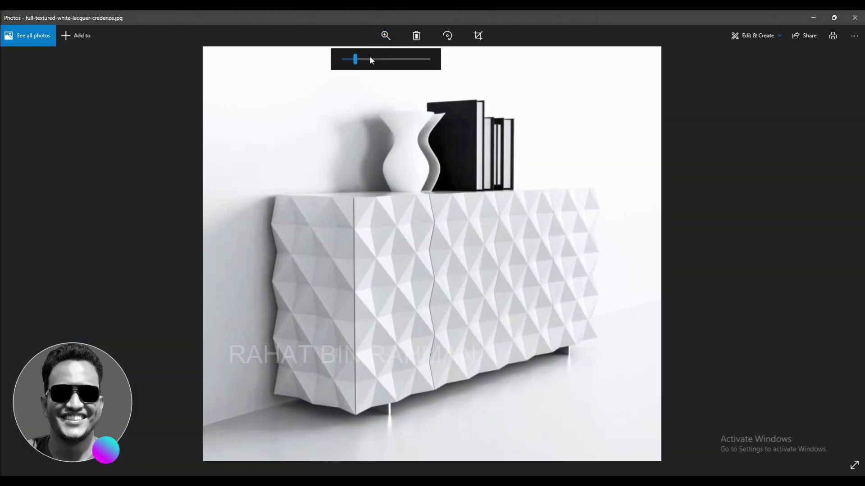
drag(355, 58, 372, 60)
scroll(393, 332, up, 5)
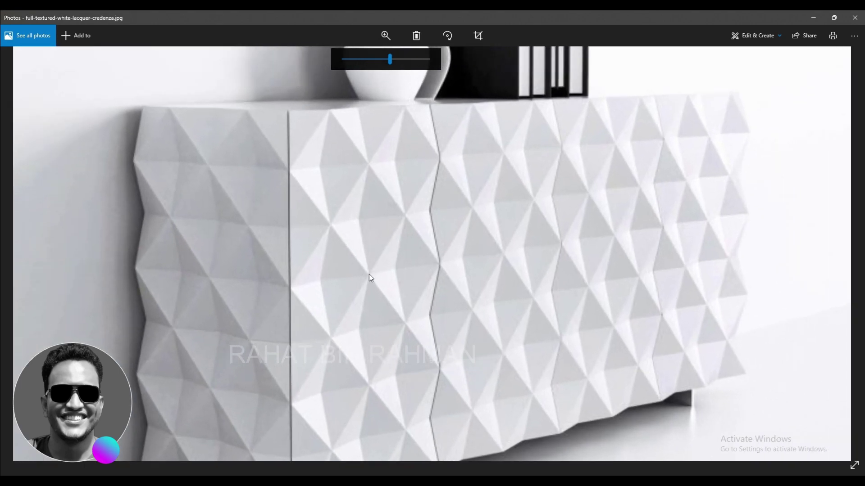
drag(408, 269, 433, 268)
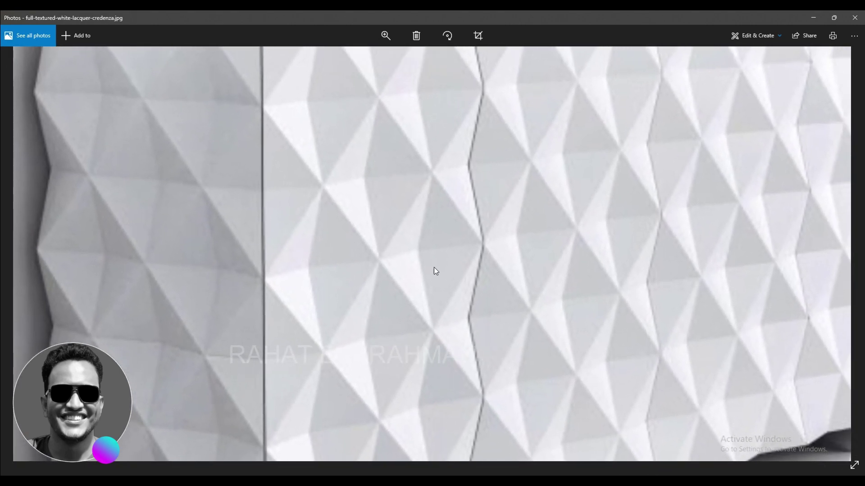